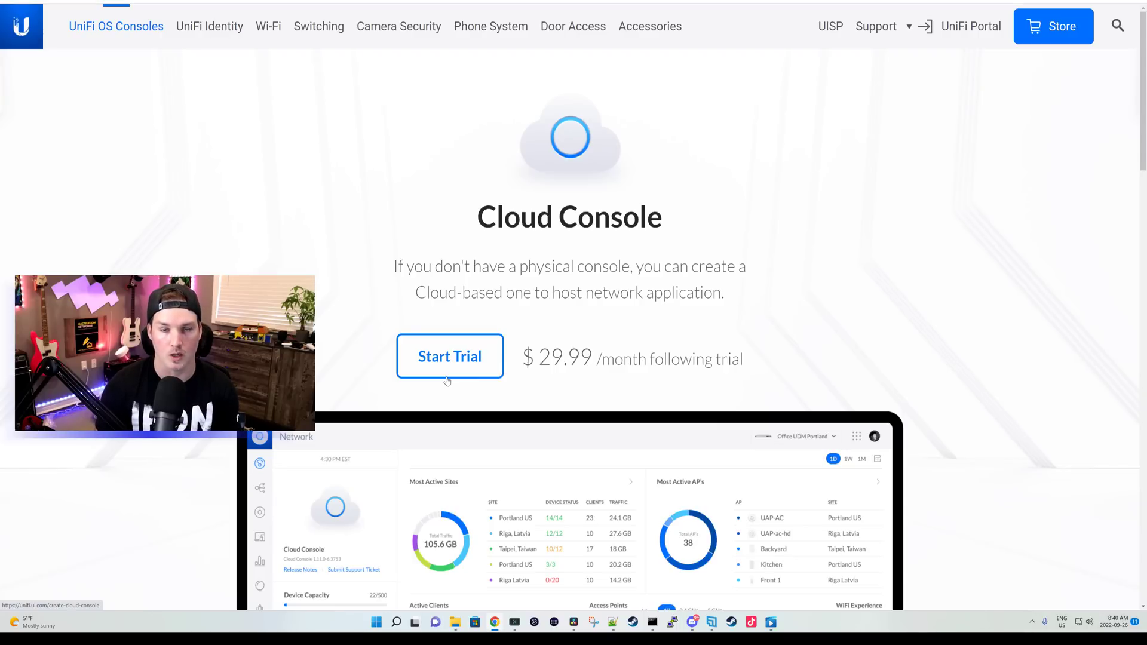
Step: Start the Cloud Console trial on the $29/month plan and place the cursor in the console name field
left_click(447, 376)
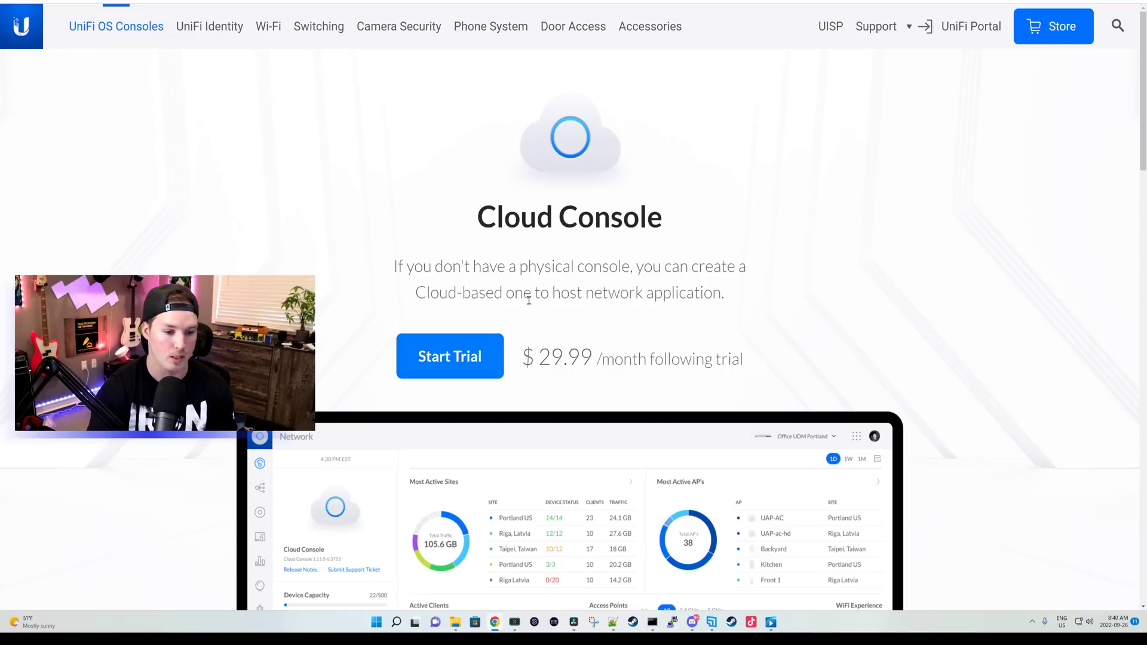
left_click(494, 346)
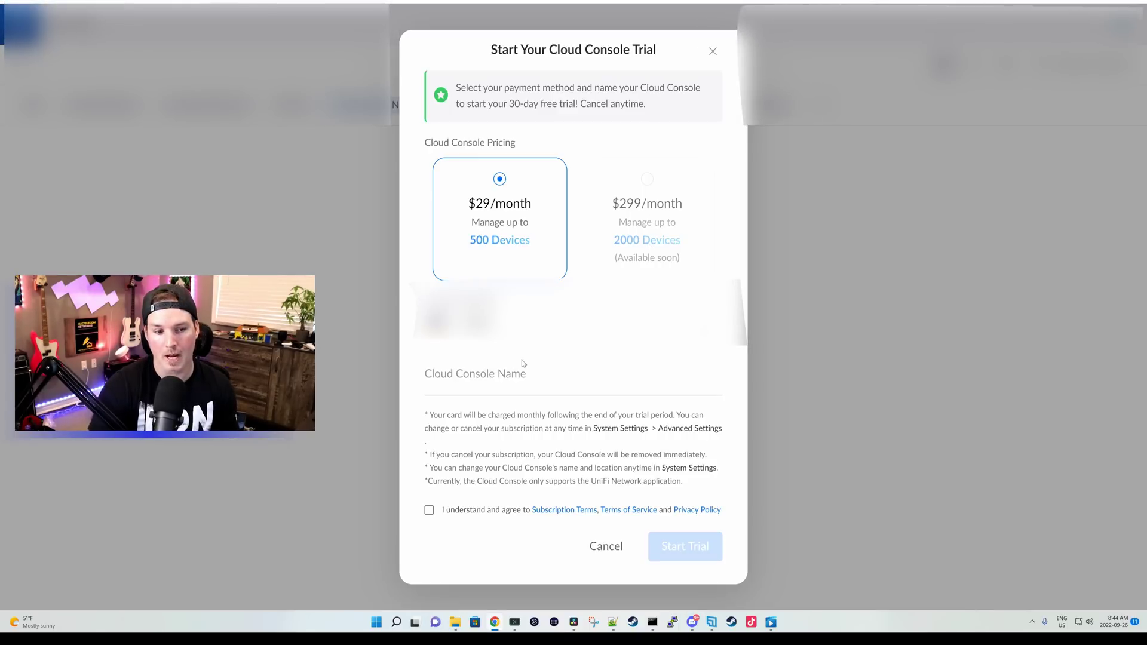
left_click(472, 381)
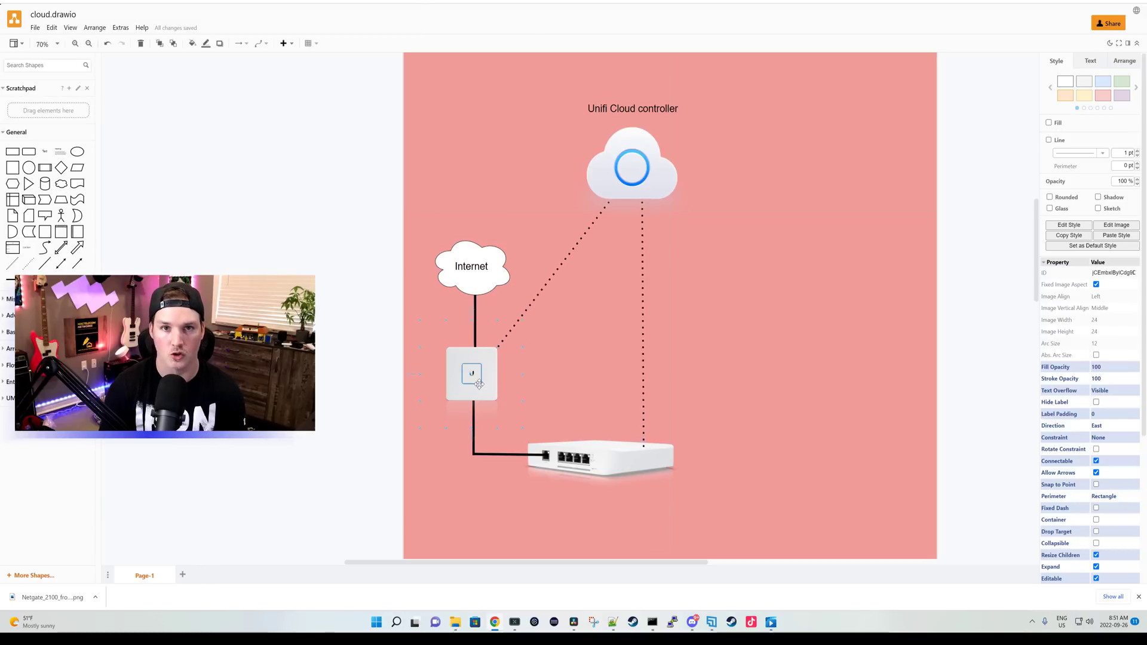
scroll(563, 341, "up", 1)
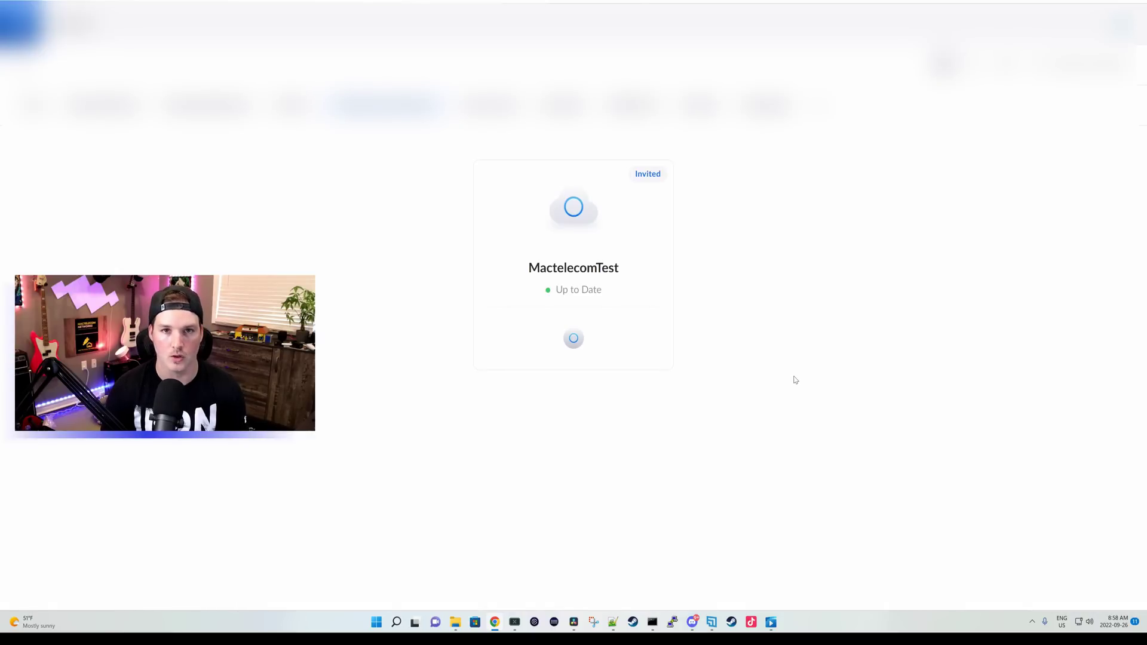
Step: Open the MactelecomTest console's Updates page showing UniFi OS 2.5.53 and Network 7.2.94
left_click(577, 238)
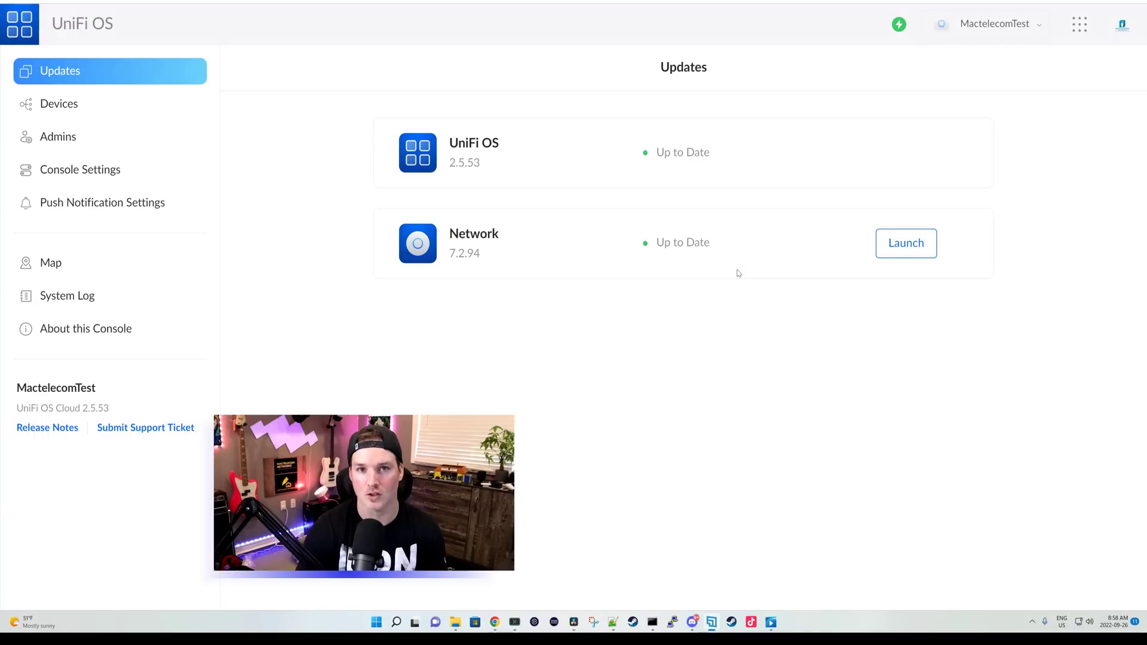
Step: Launch the Network app for MactelecomTest and browse its client list and traffic statistics
left_click(906, 243)
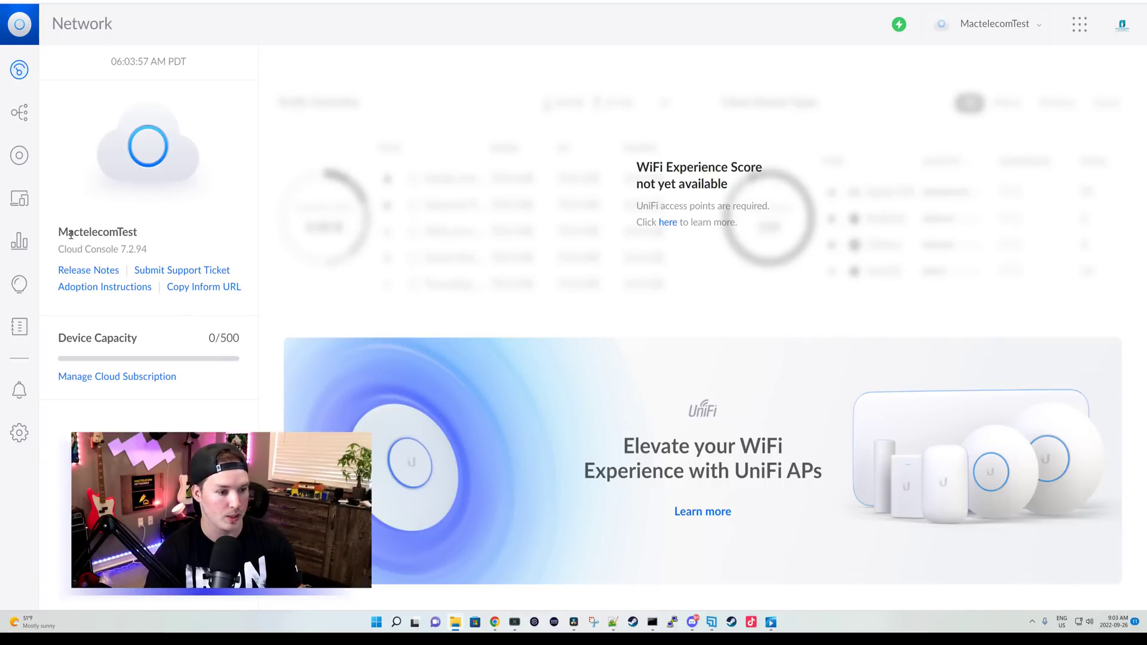
triple_click(153, 235)
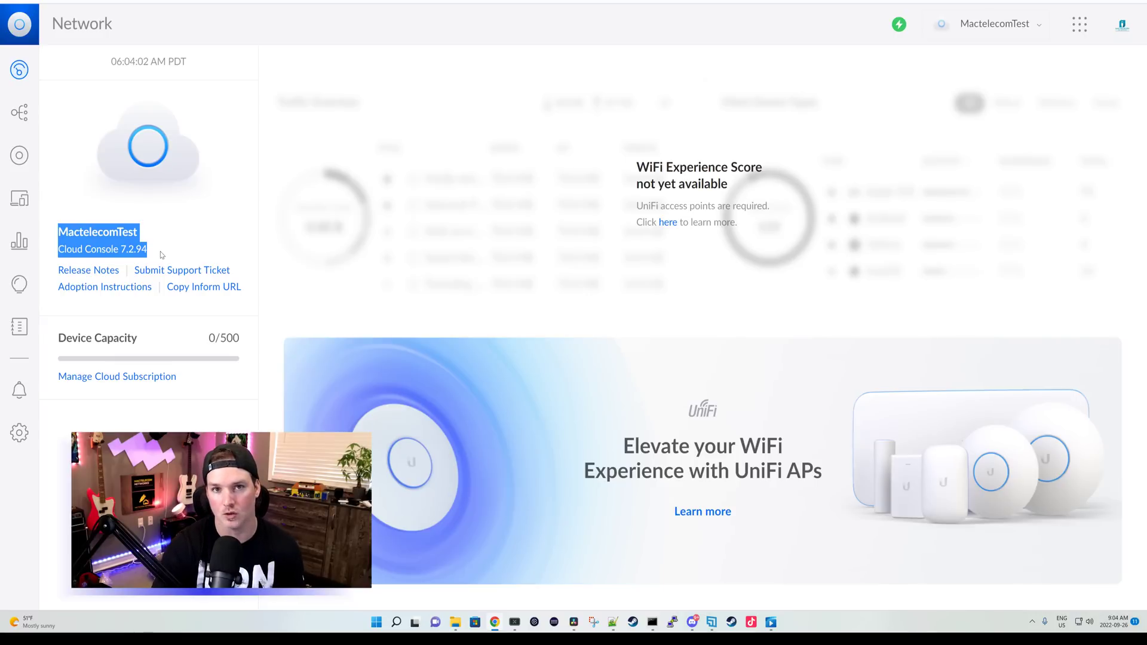
left_click(183, 251)
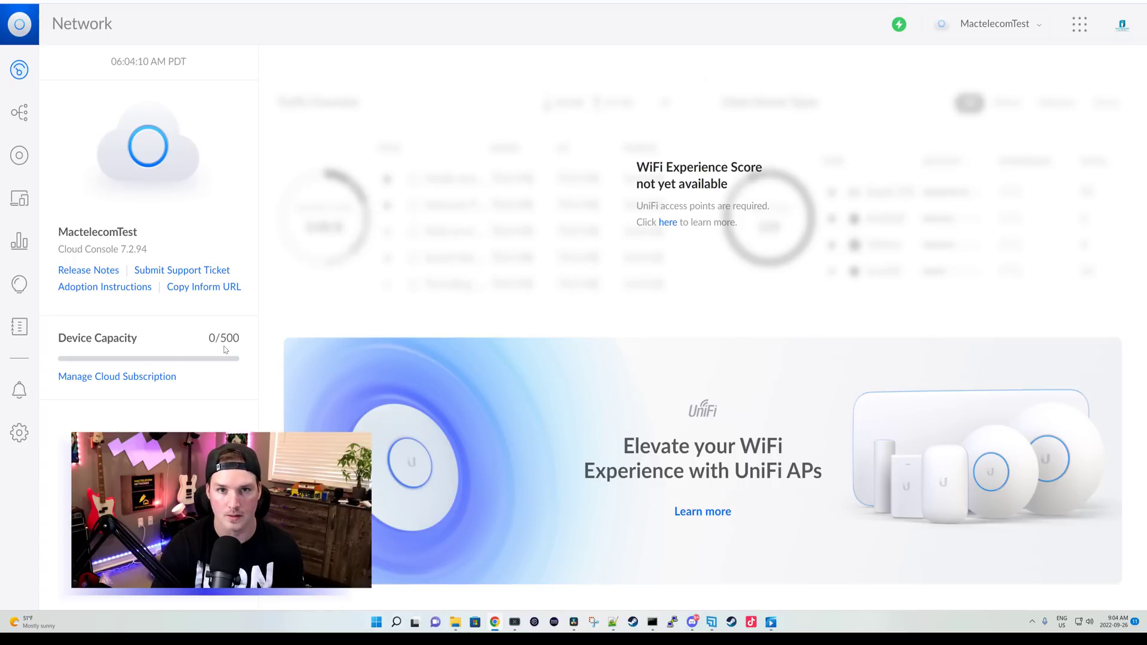
left_click(20, 198)
left_click(20, 241)
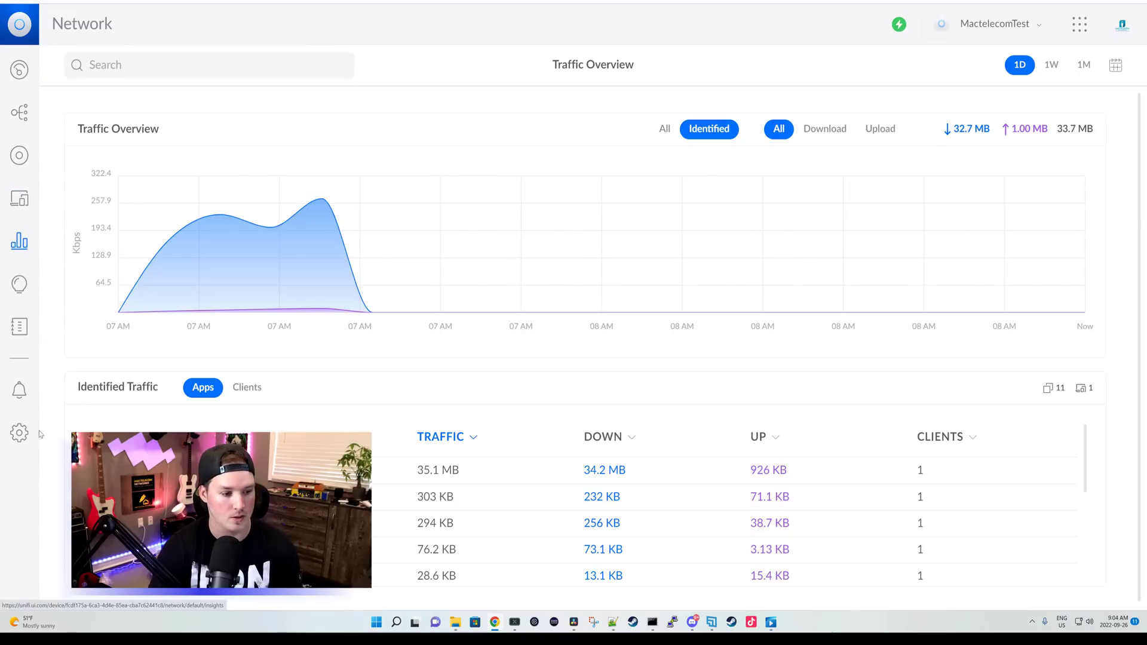
Step: Check Enable Multi-Site Management under Settings > System and apply the change
left_click(19, 433)
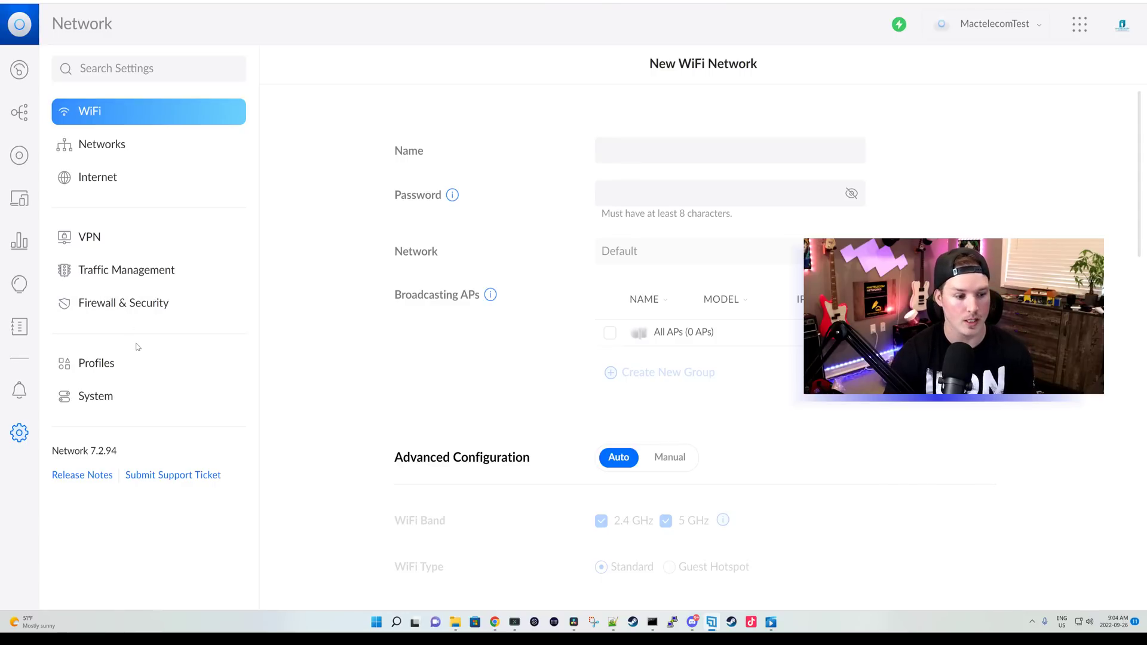
left_click(99, 404)
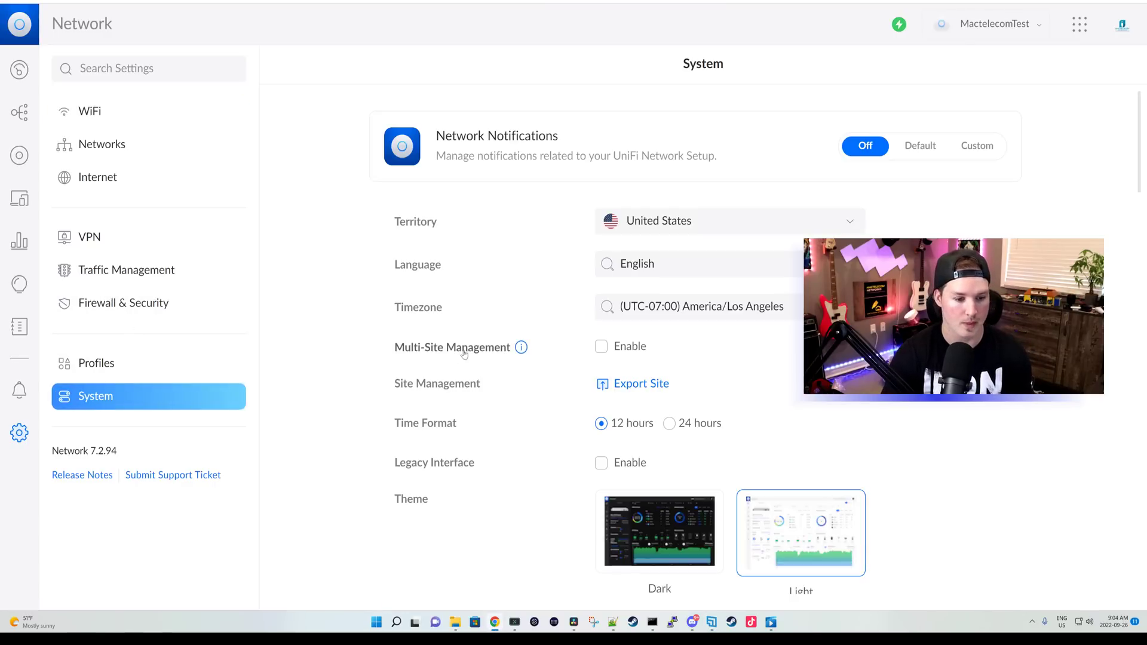
left_click(601, 347)
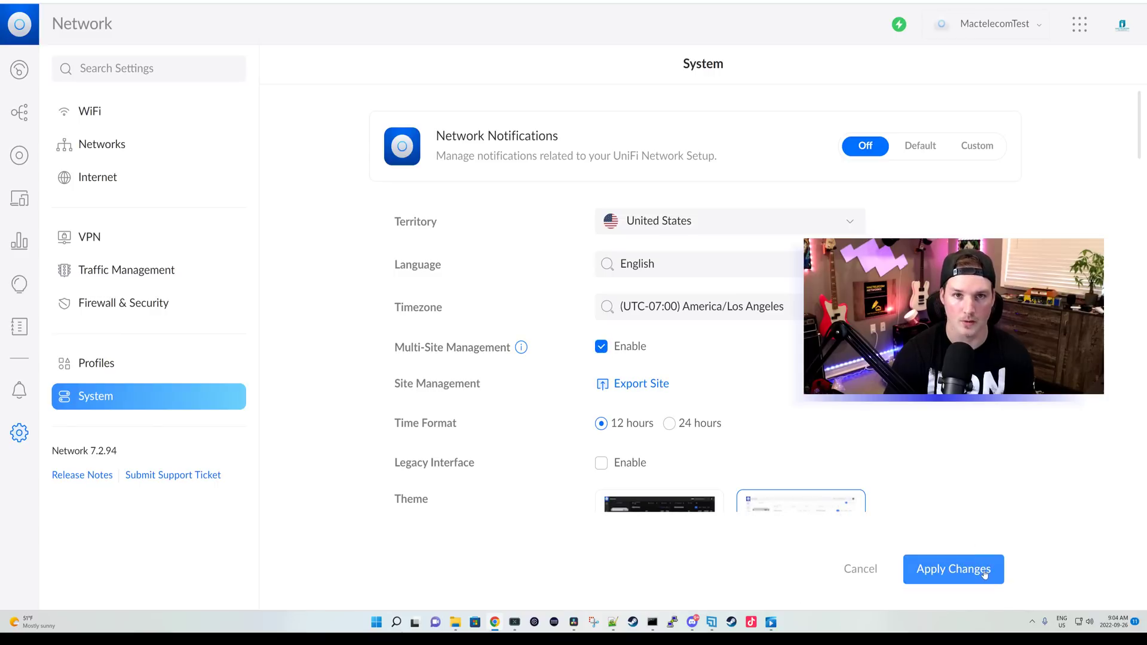
left_click(984, 570)
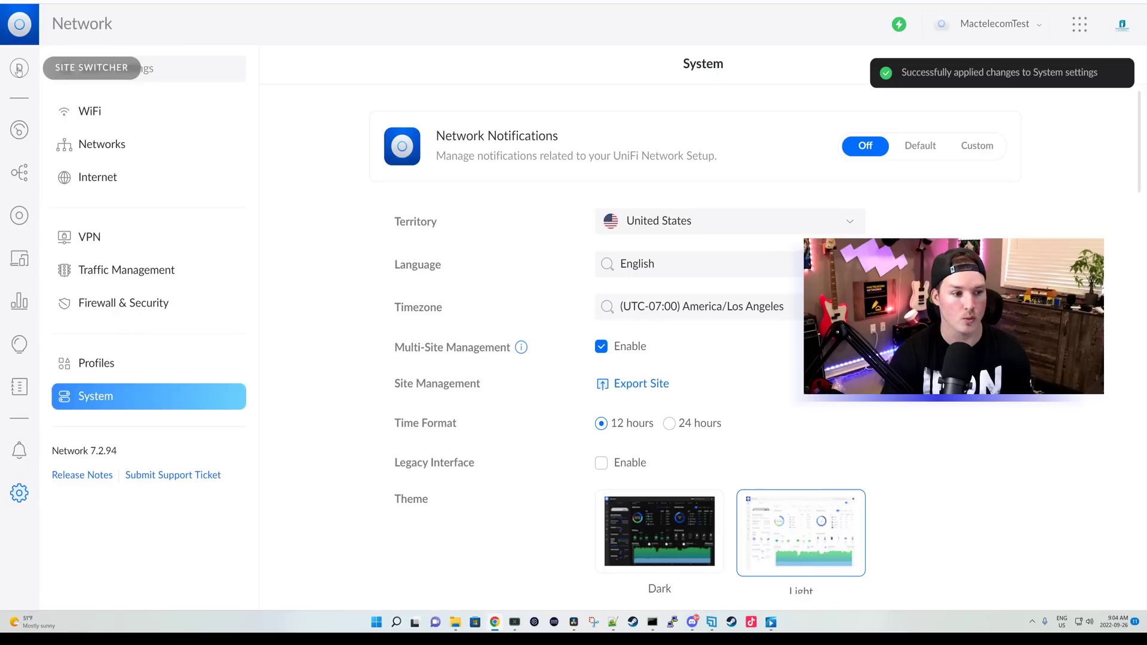
Step: Add a new site named pfsense from the site switcher
left_click(18, 69)
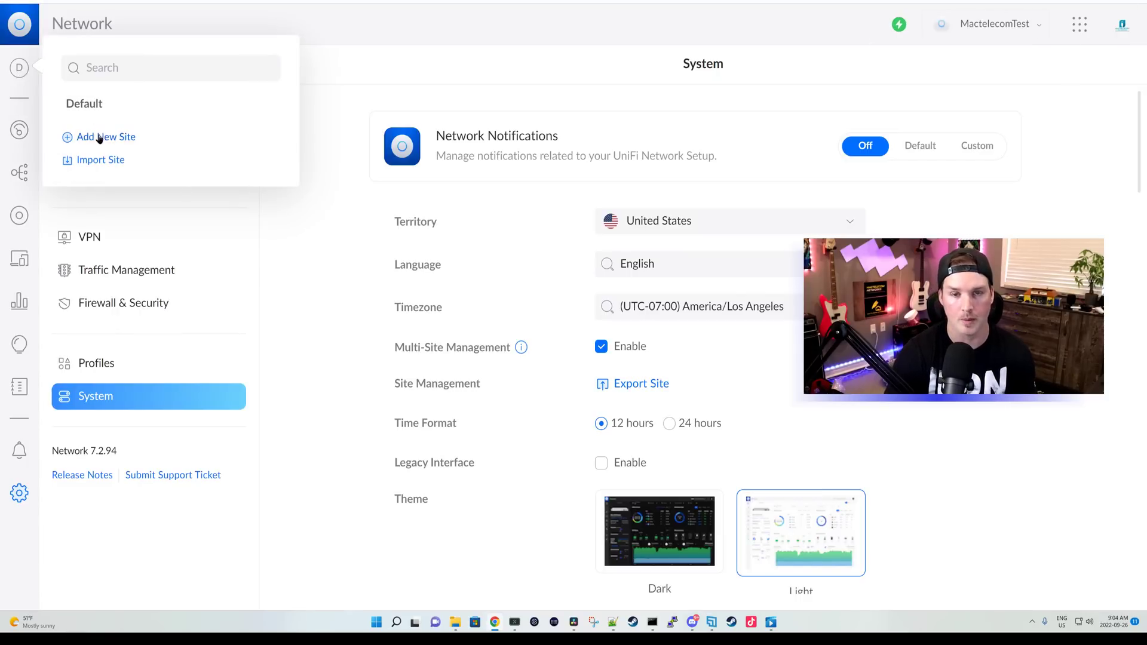
left_click(100, 138)
left_click(534, 295)
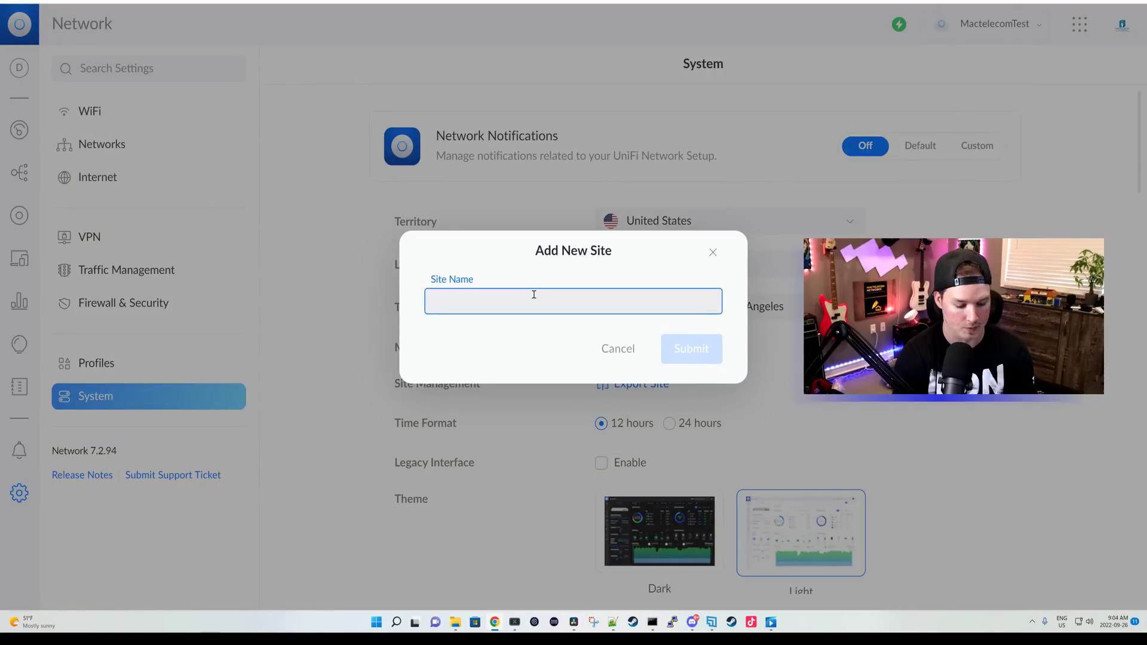
type("pbj")
key("Return")
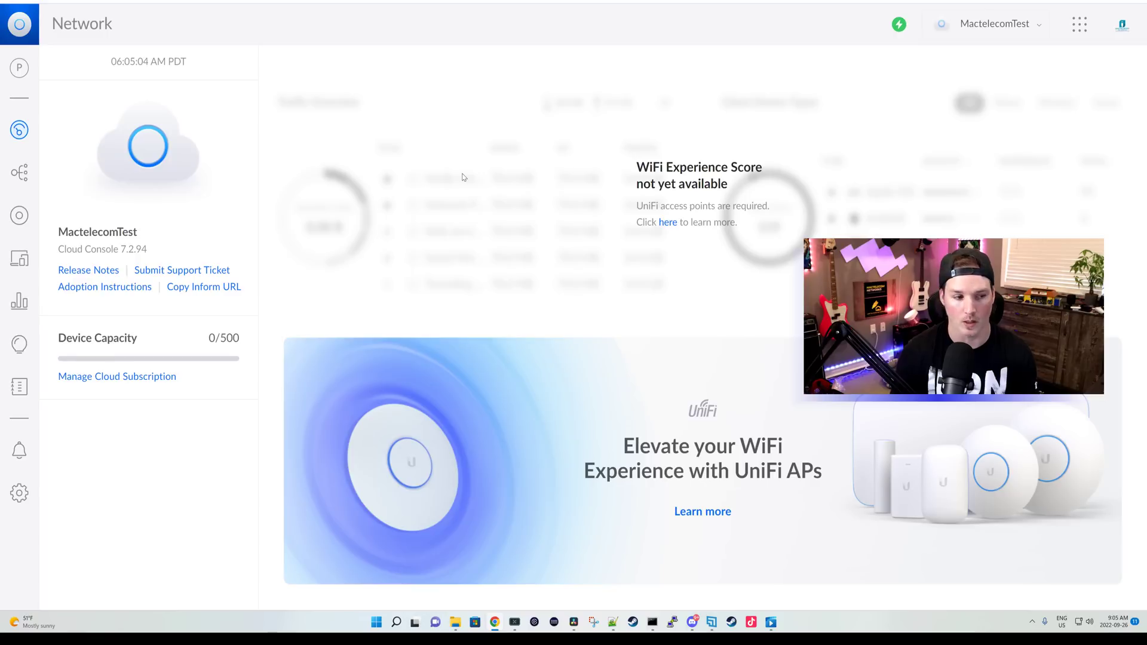
Step: Switch to the Default site, then back to the pfsense site
left_click(18, 74)
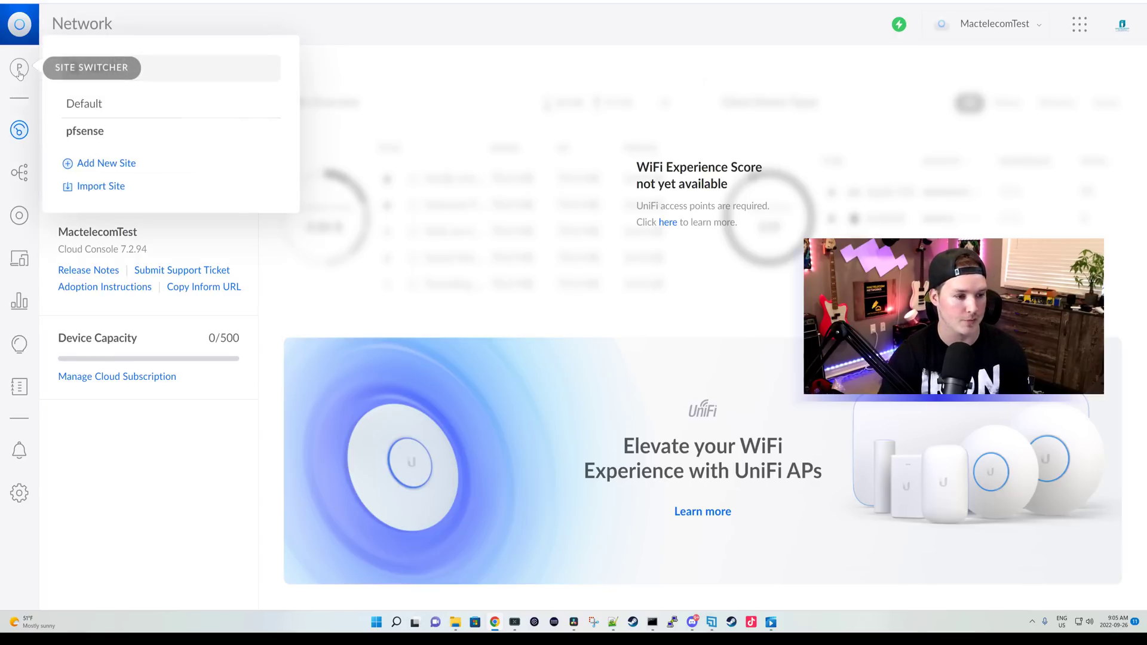
left_click(96, 116)
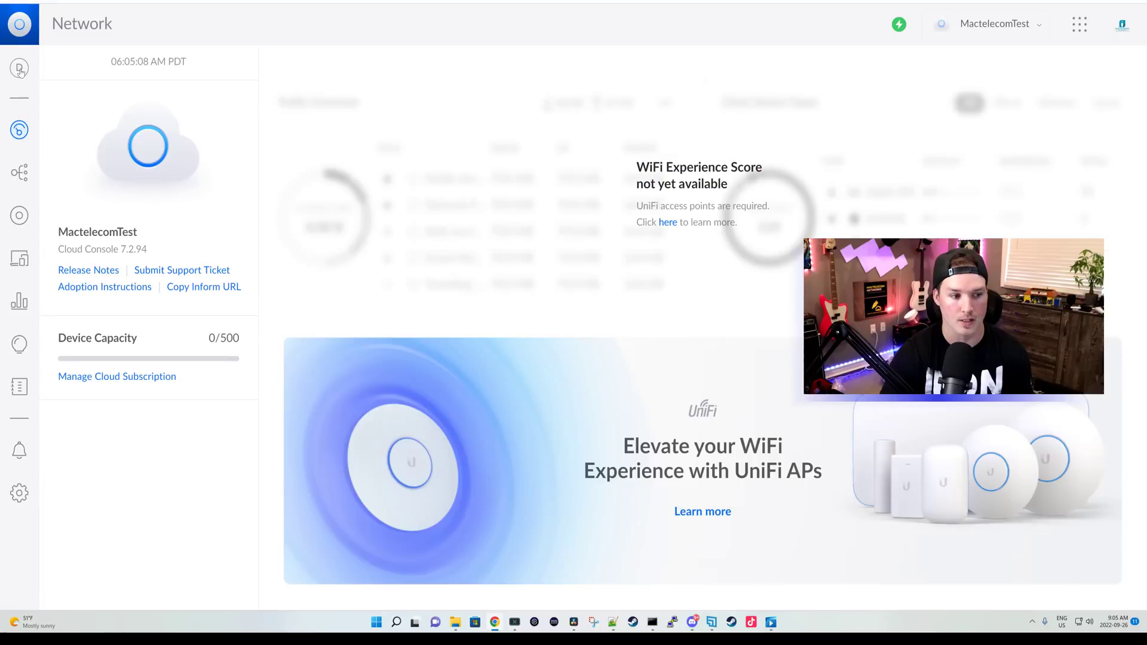
left_click(19, 68)
left_click(66, 132)
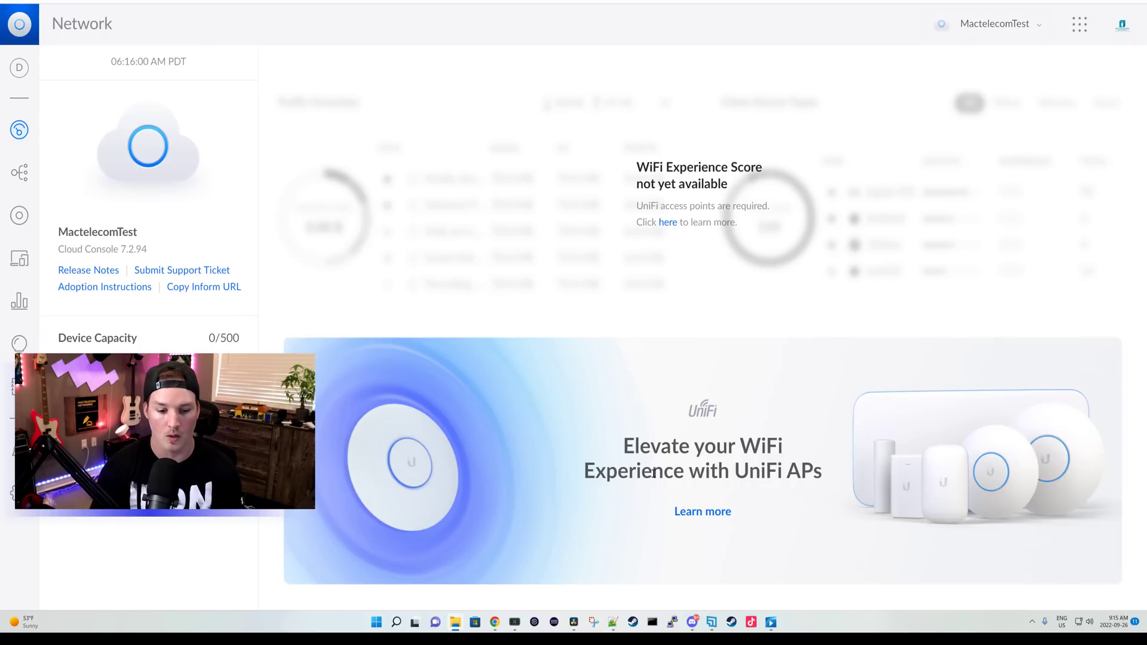
Step: SSH into the gateway at 192.168.1.1 and log in as ubnt
left_click(674, 622)
left_click(624, 371)
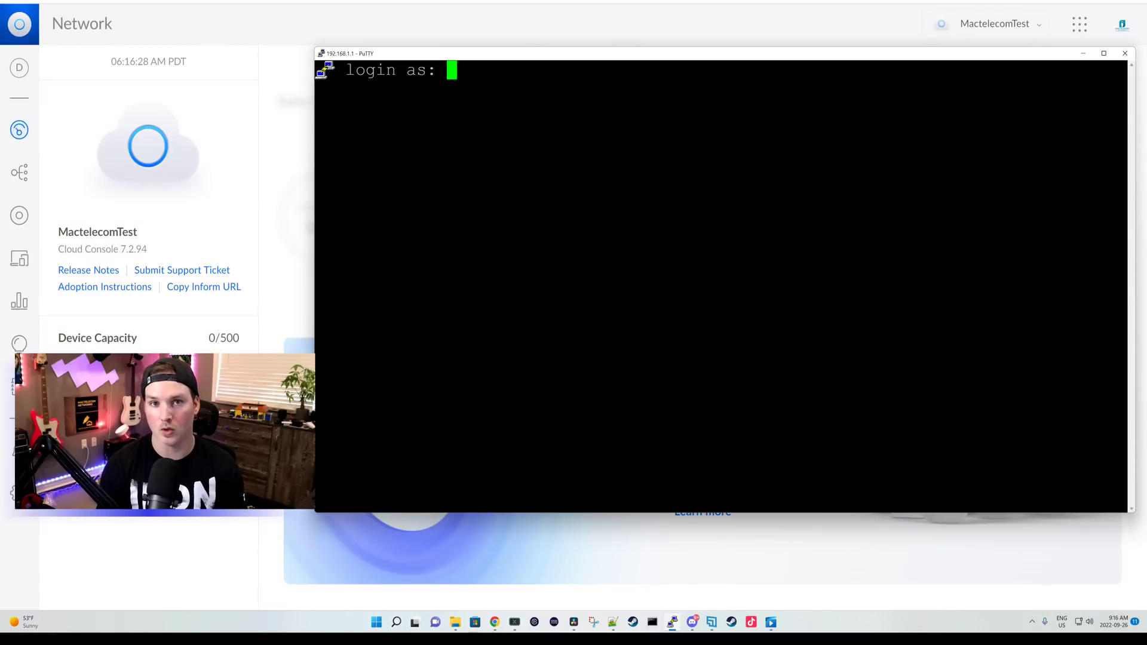
type("ubnt")
key("Return")
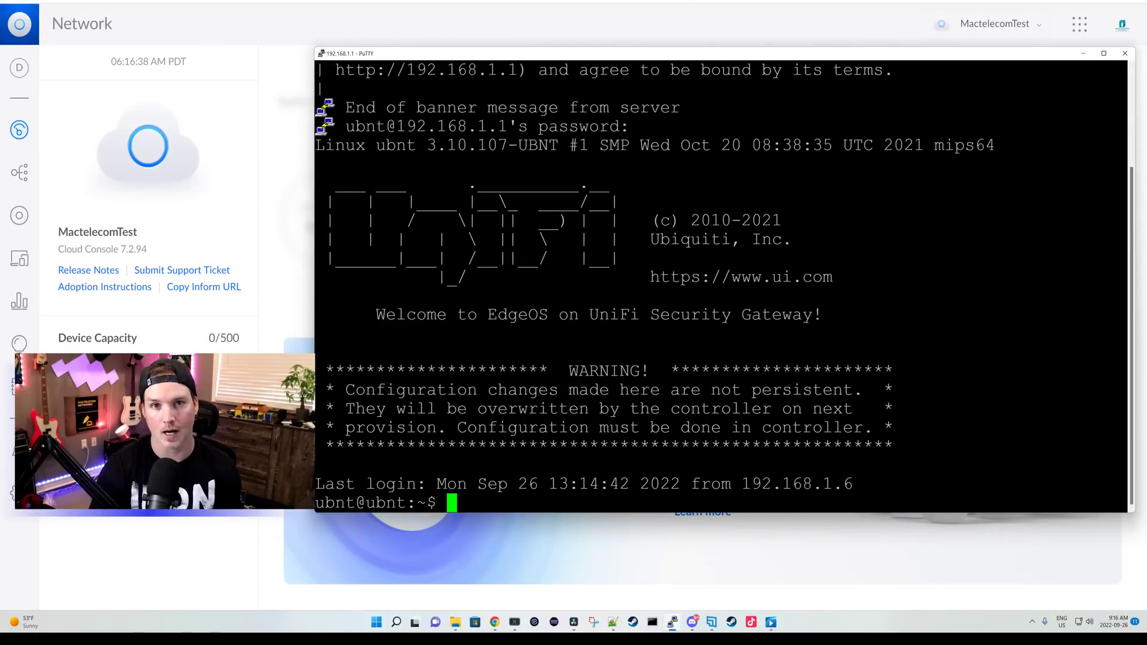
Step: Run set-inform on the gateway with the cloud console's copied inform URL
left_click(226, 304)
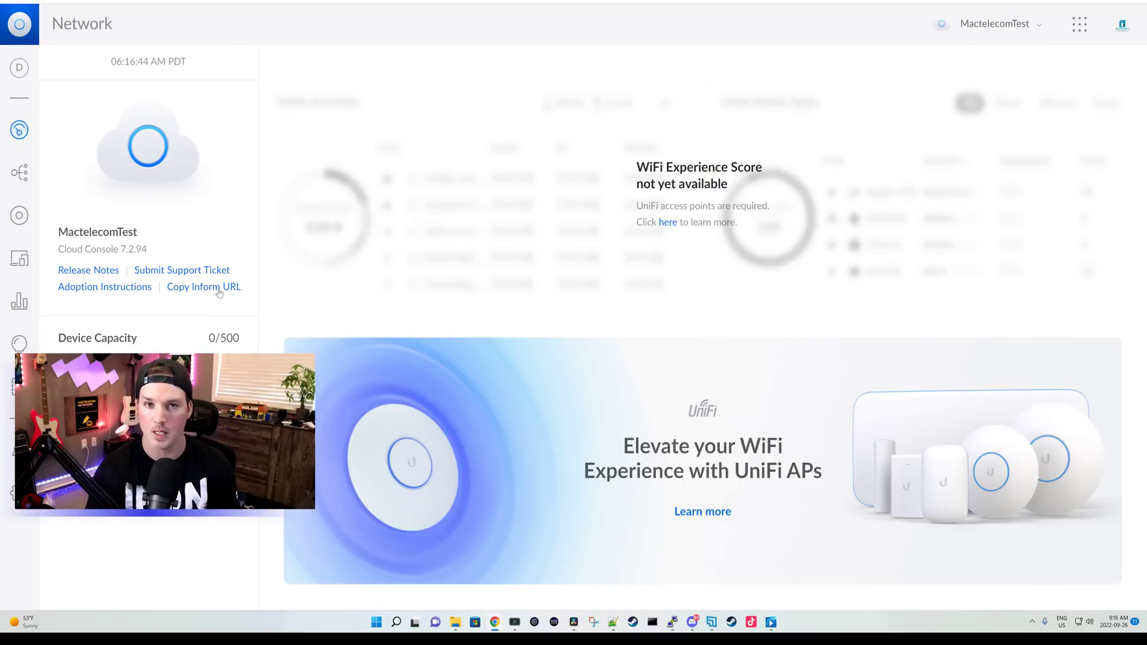
left_click(673, 622)
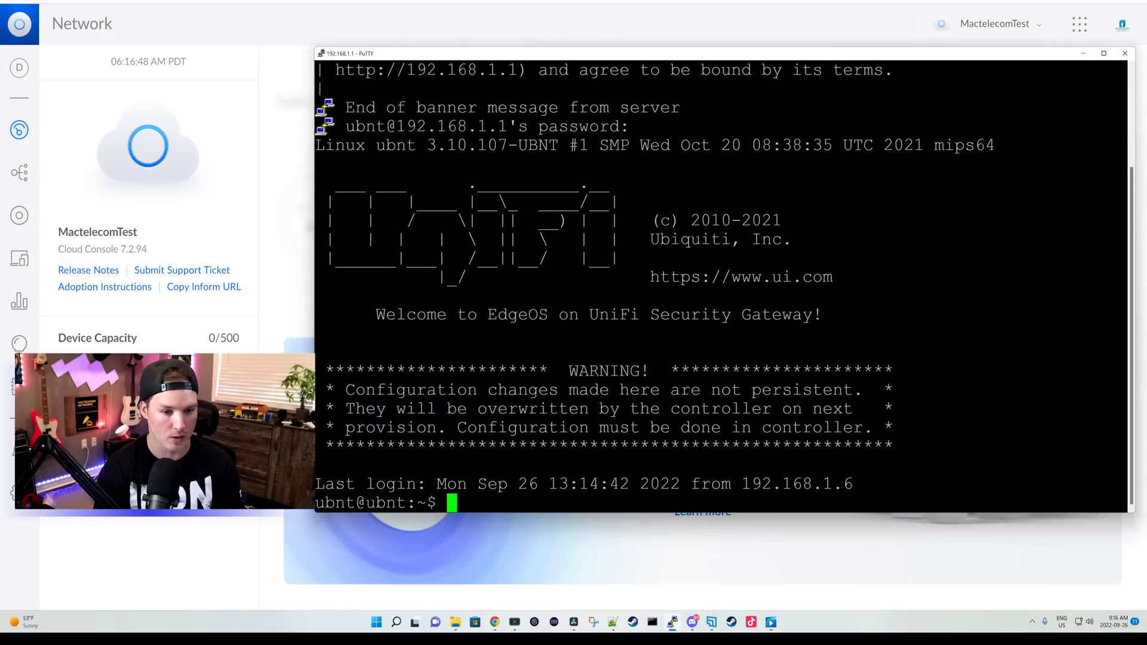
left_click_drag(419, 53, 456, 28)
type("set-inform")
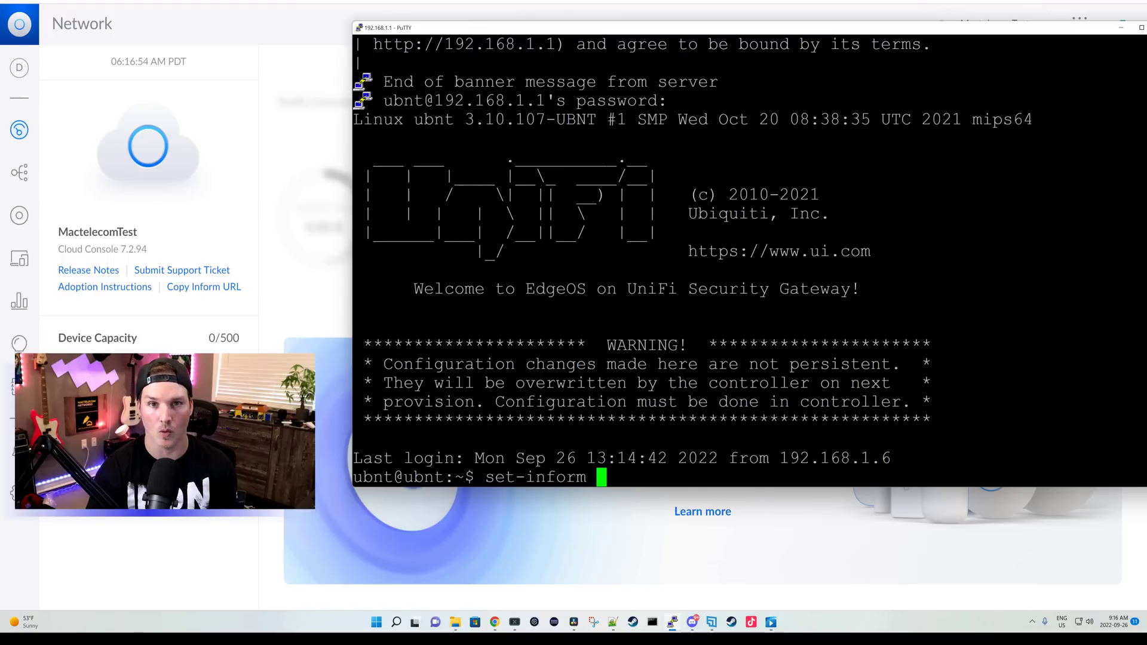
key("shift+Insert")
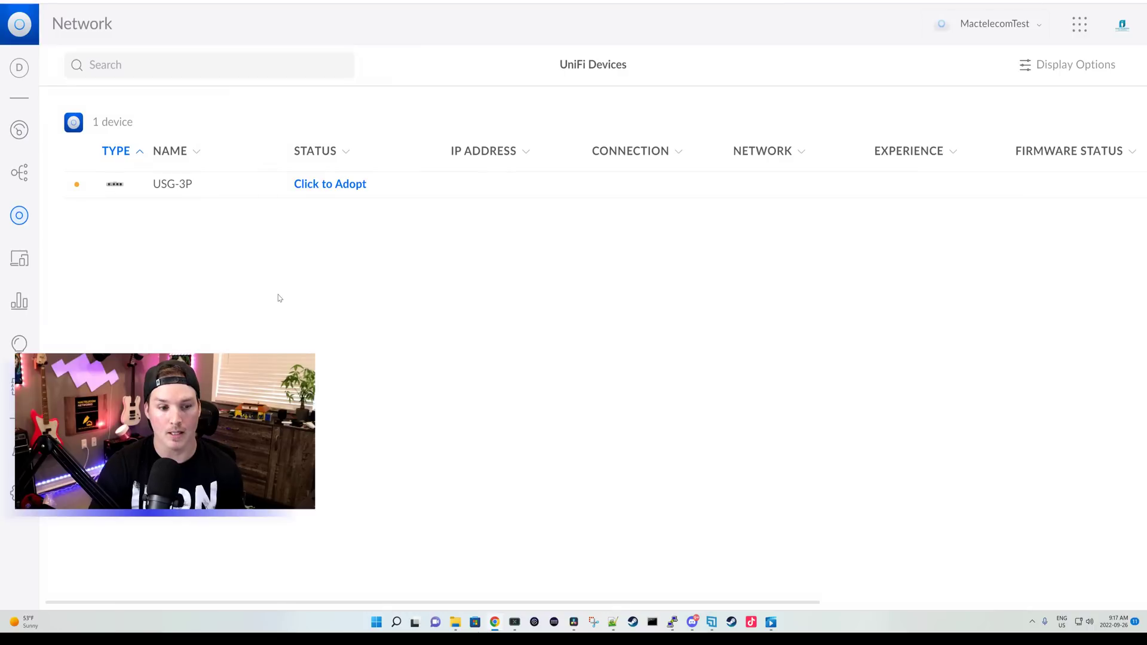
Step: Adopt the USG-3P gateway, then open the USW-Flex-XG adoption details
left_click(349, 184)
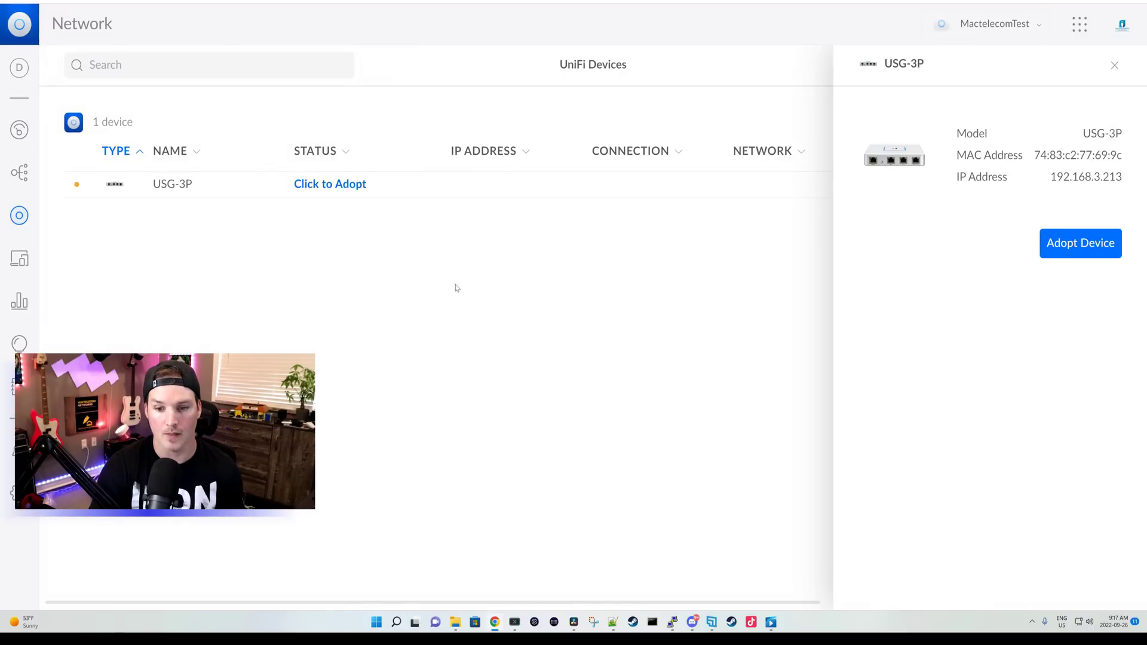
left_click(1080, 249)
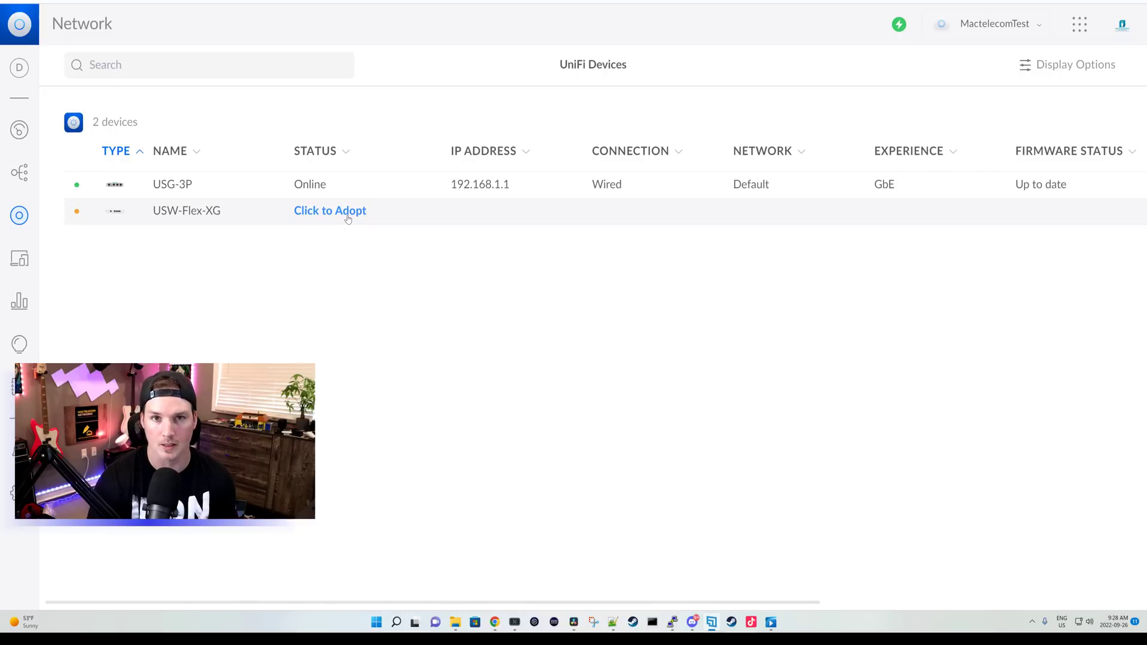
left_click(348, 217)
Step: Adopt the USW-Flex-XG switch from its details panel
left_click(1104, 252)
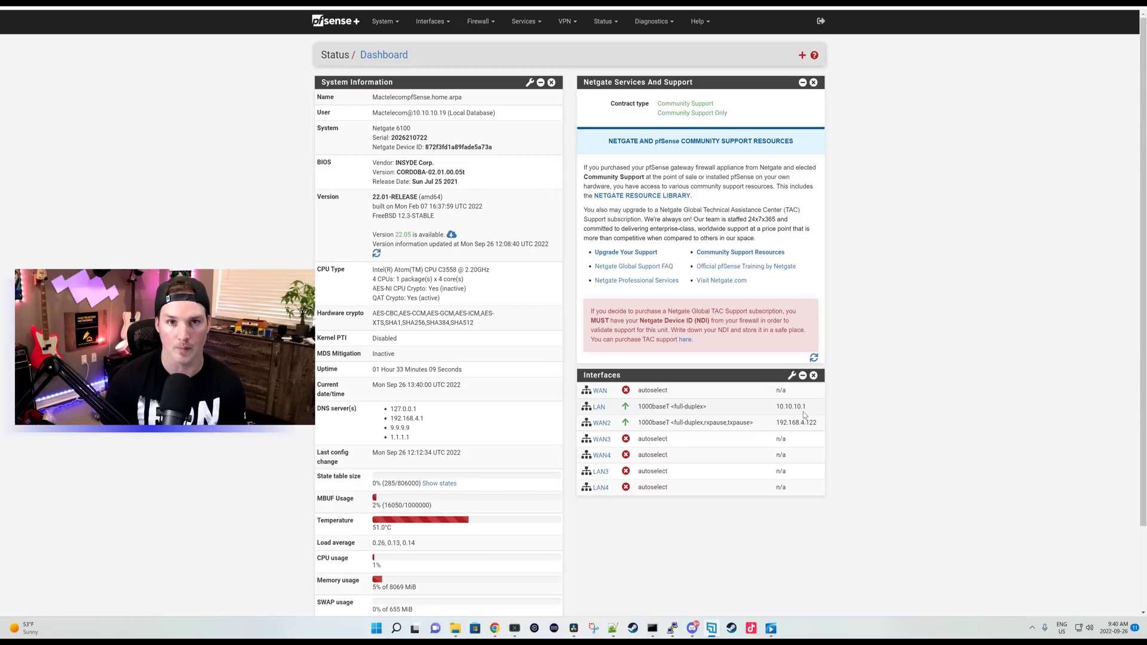
Step: Open Status > DHCP Leases to see the 10.10.10.20 and 10.10.10.19 leases
left_click(606, 24)
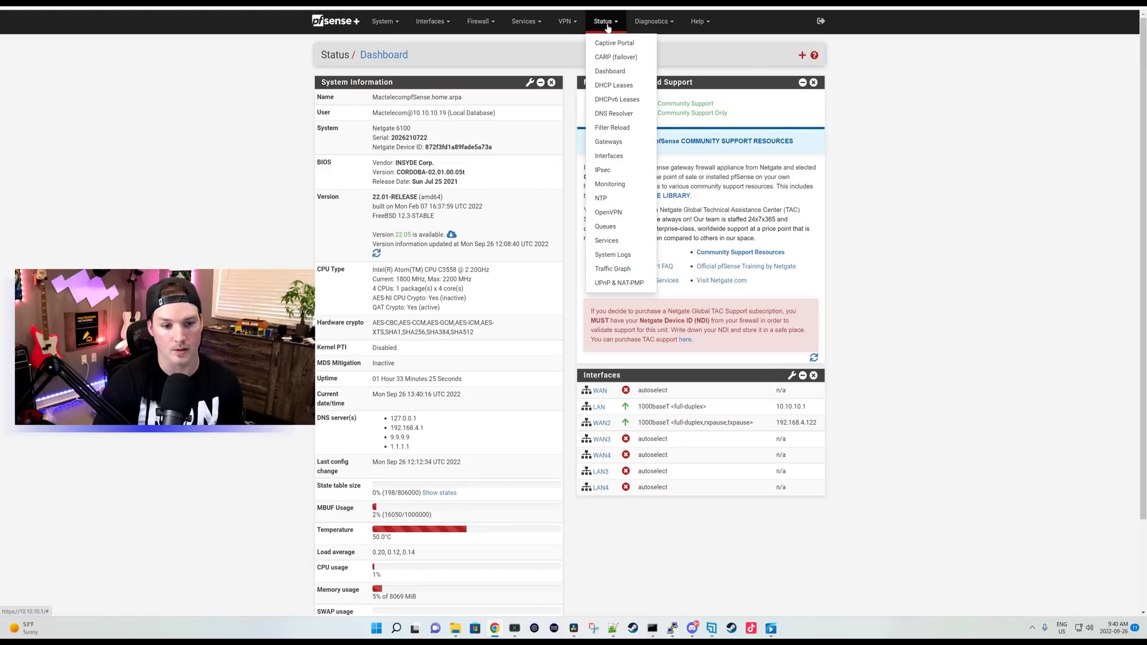
left_click(615, 90)
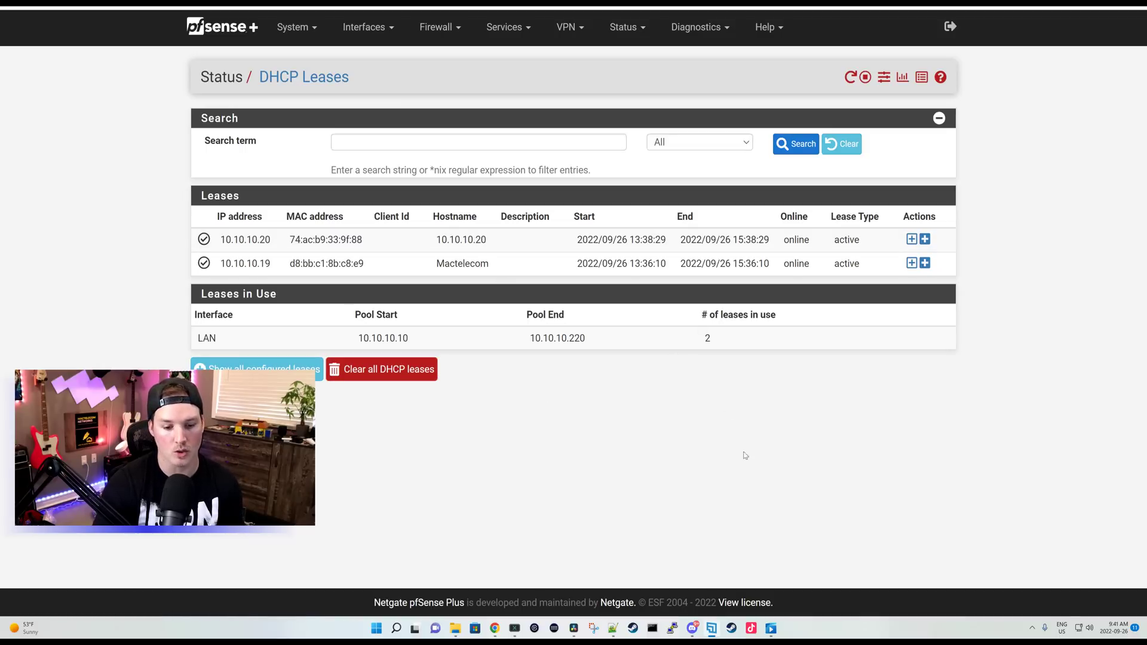
Step: Load the saved 'switch' PuTTY session and log in to 10.10.10.20 with the switch's username and password
left_click(674, 630)
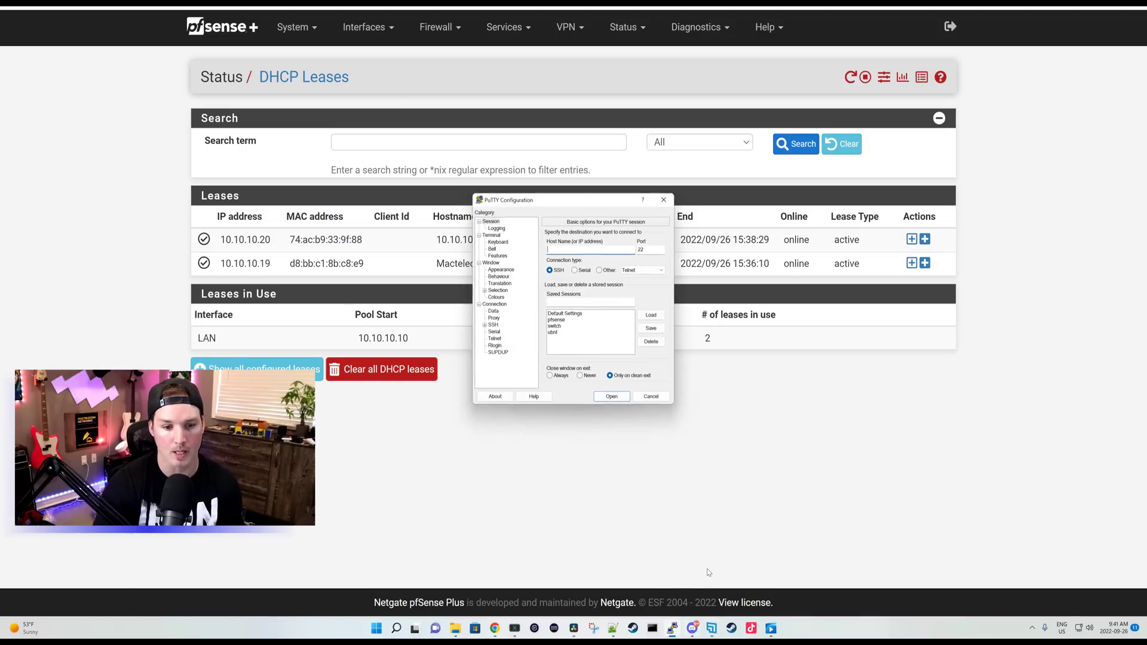
left_click(560, 326)
left_click(651, 316)
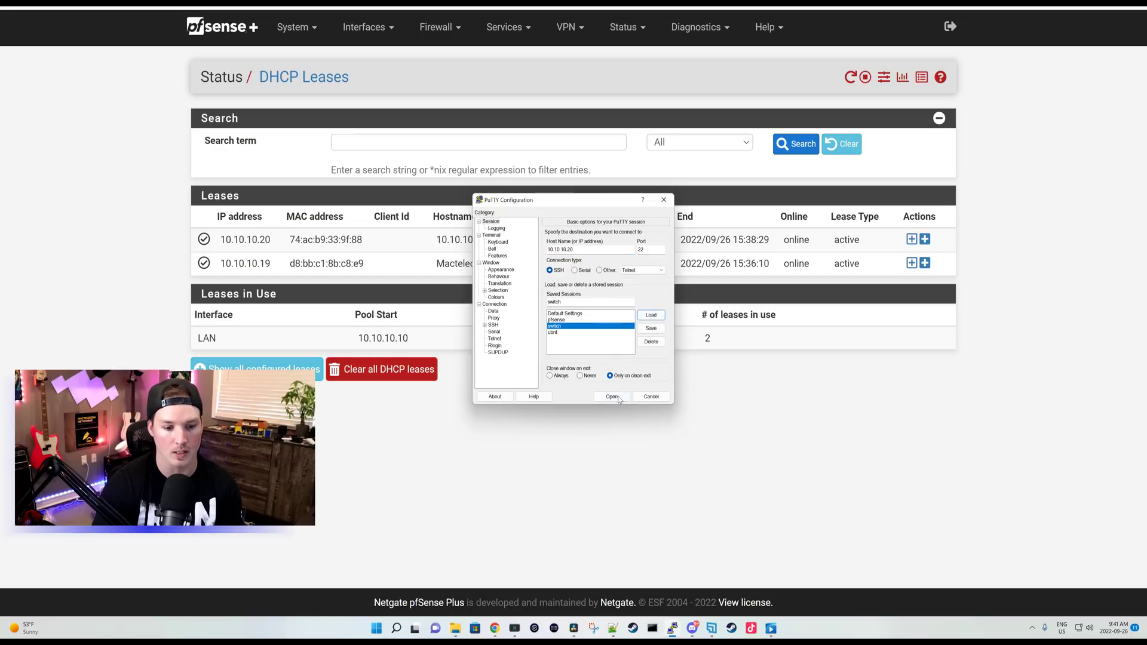
key("Return")
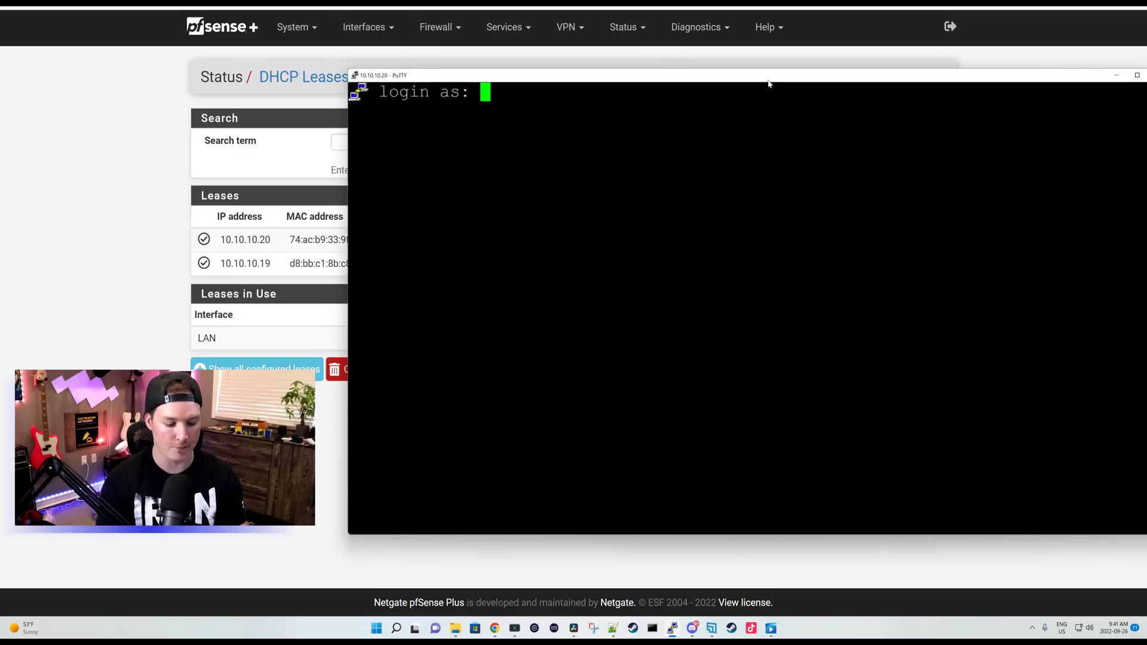
type("ubnt")
key("Return")
type("ubnt")
key("Return")
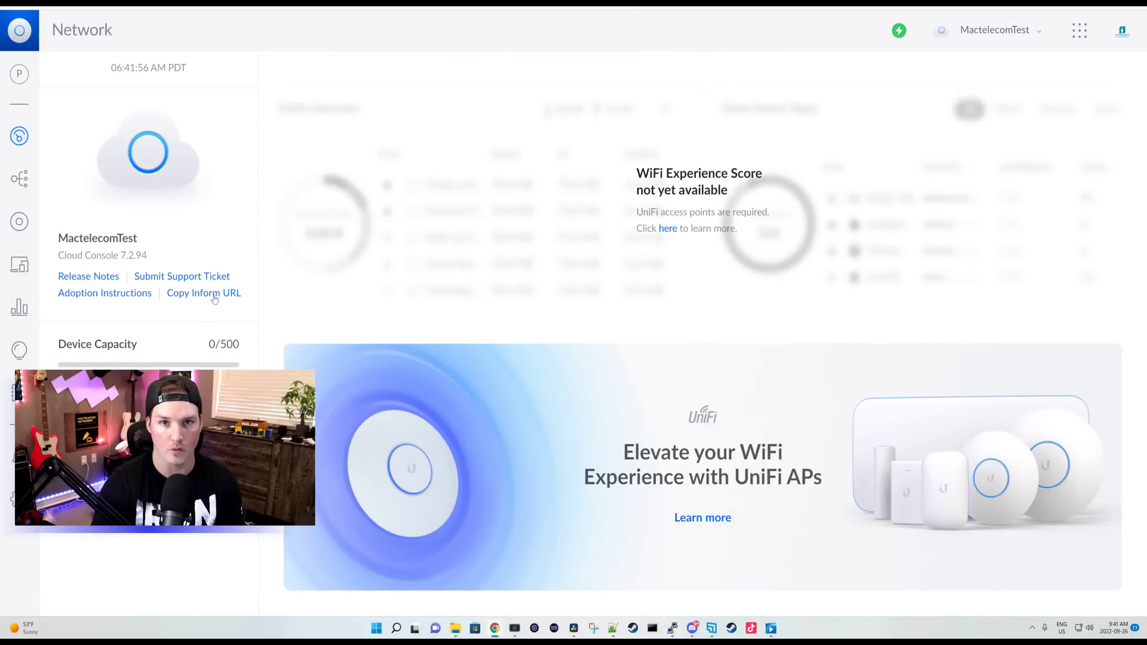
Step: Run set-inform on the switch with the pasted controller inform URL
left_click(687, 556)
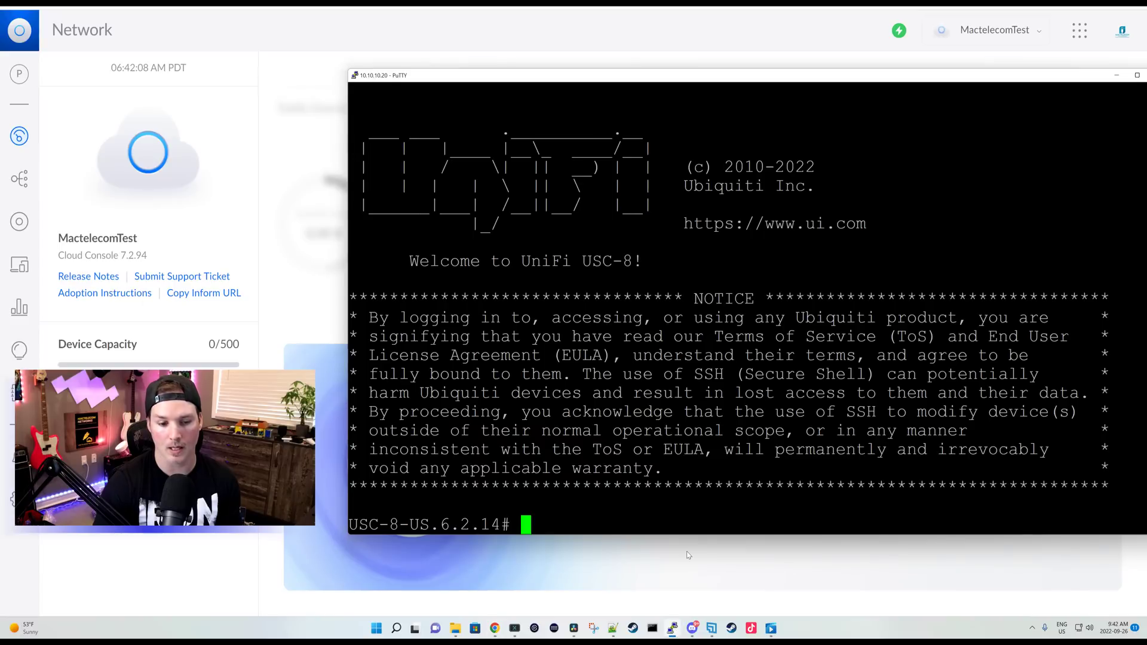
type("set-info")
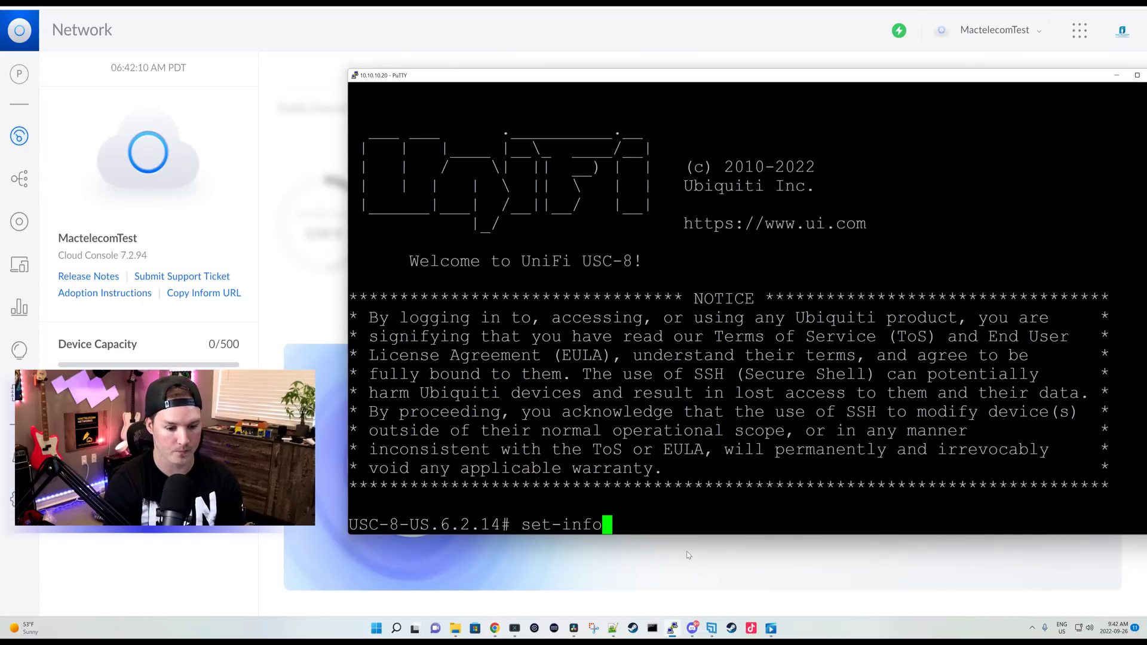
type("rm")
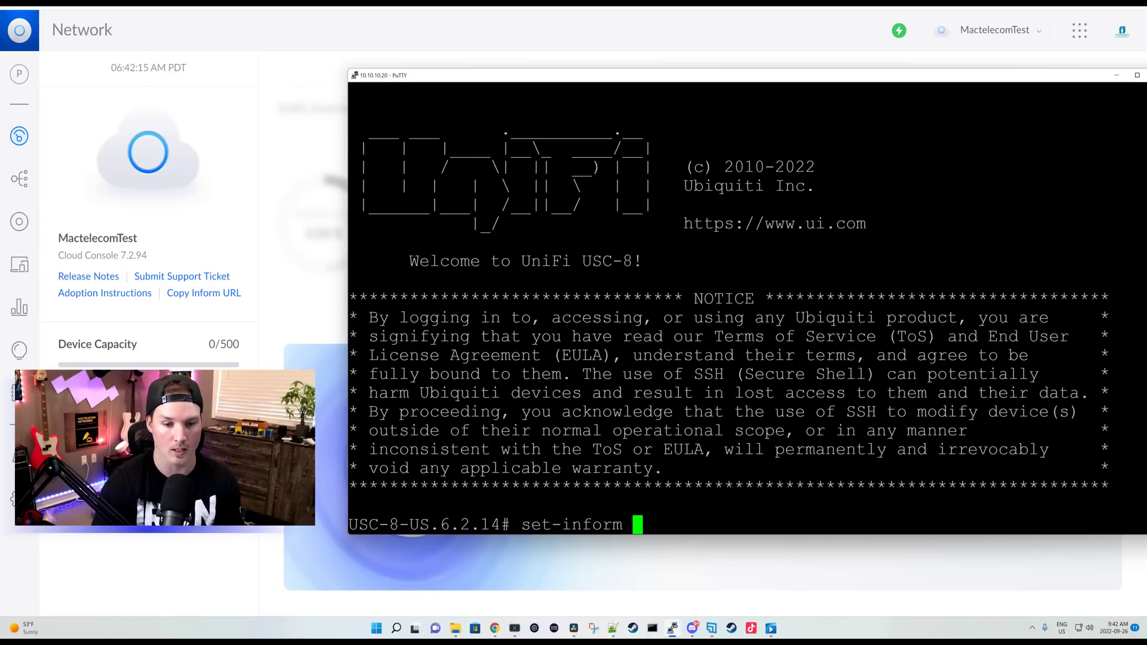
key("shift+Insert")
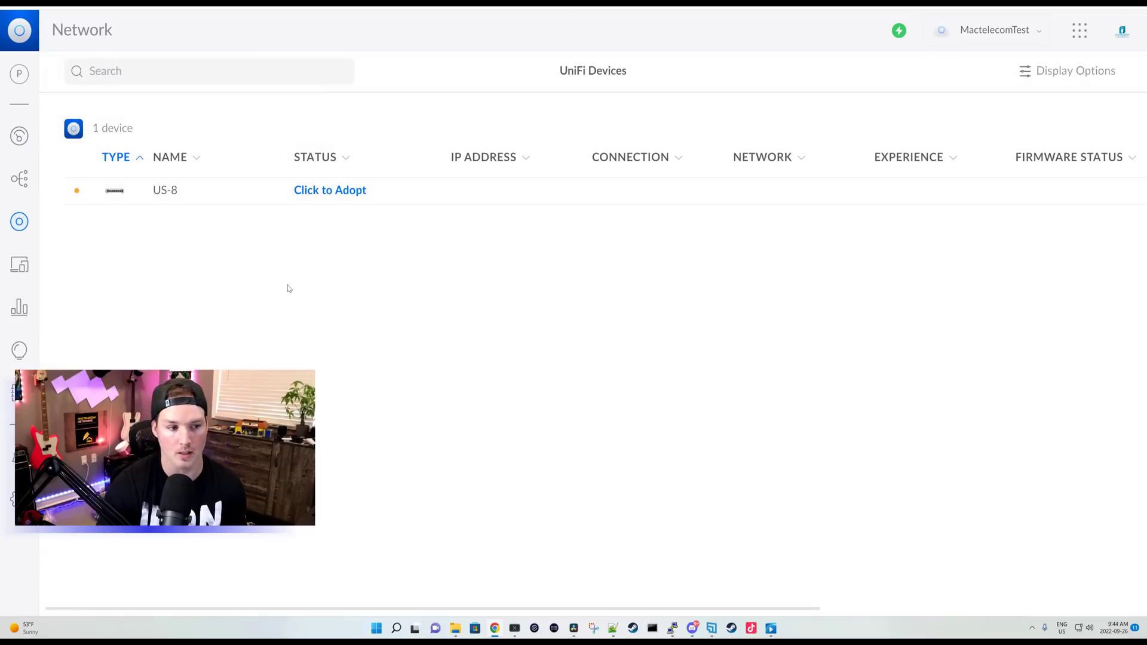
Step: Adopt the pending US-8 switch from UniFi Devices so it comes Online at 10.10.10.20
left_click(19, 76)
left_click(223, 321)
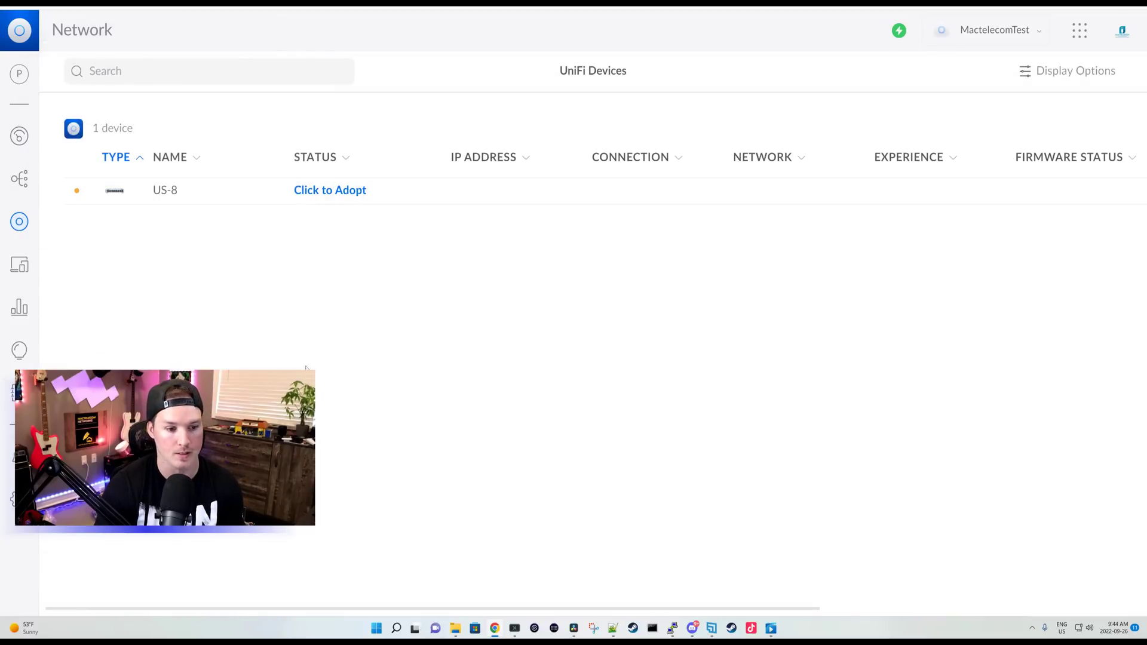
left_click(361, 200)
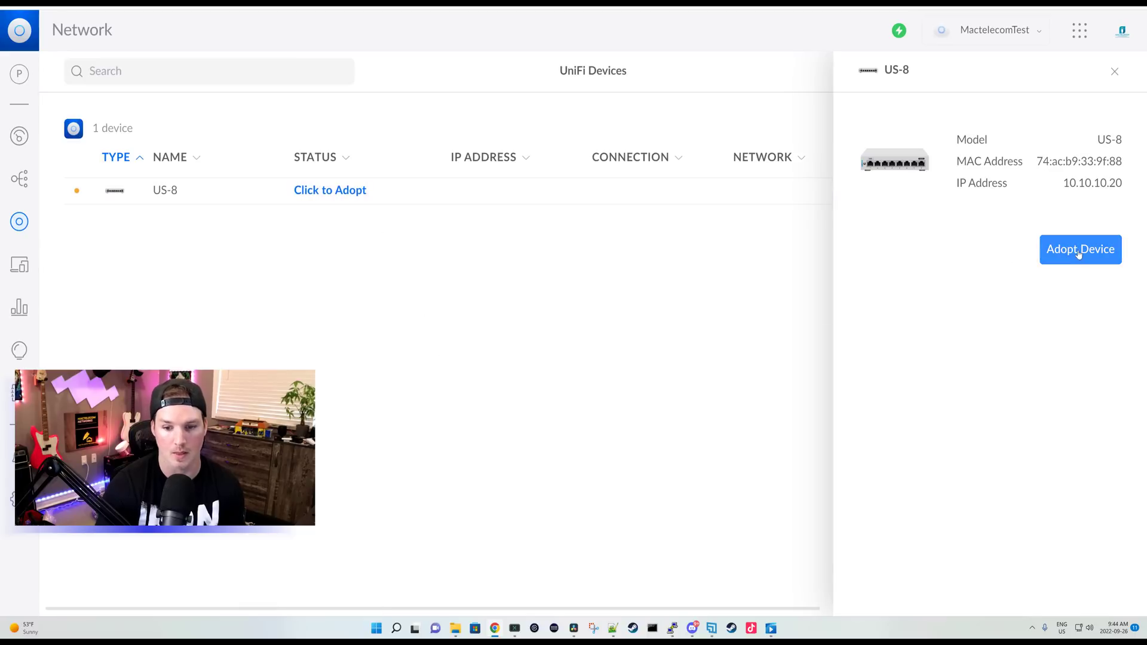
left_click(1079, 250)
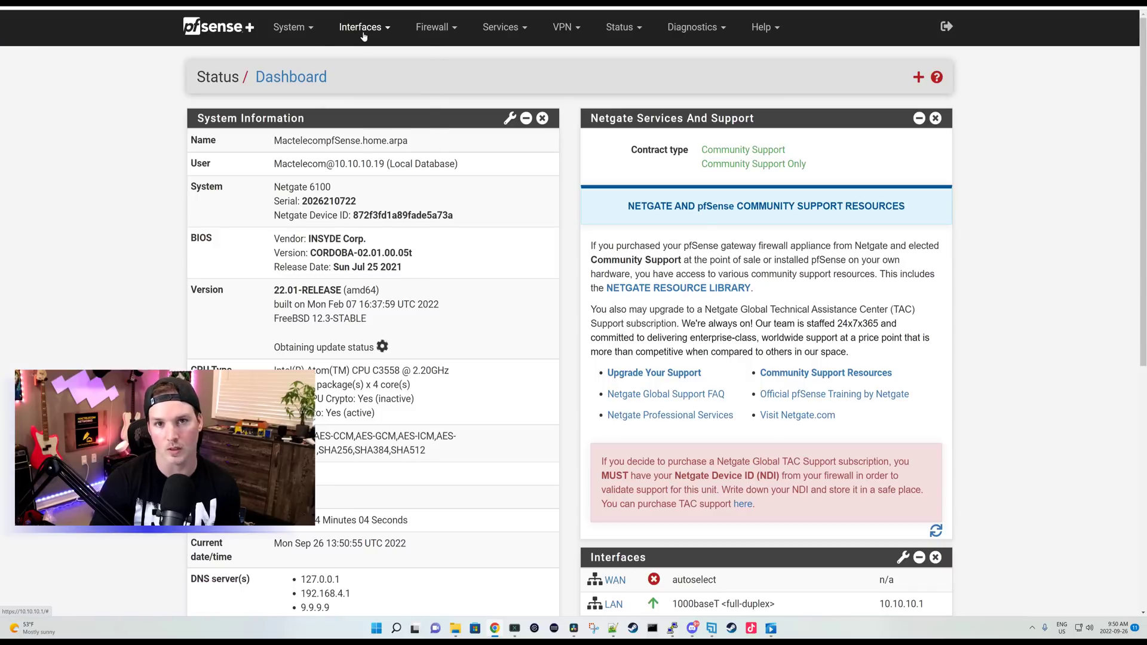
Step: Add a VLAN with tag 15 and description 'Guest' on parent interface igc0
left_click(362, 29)
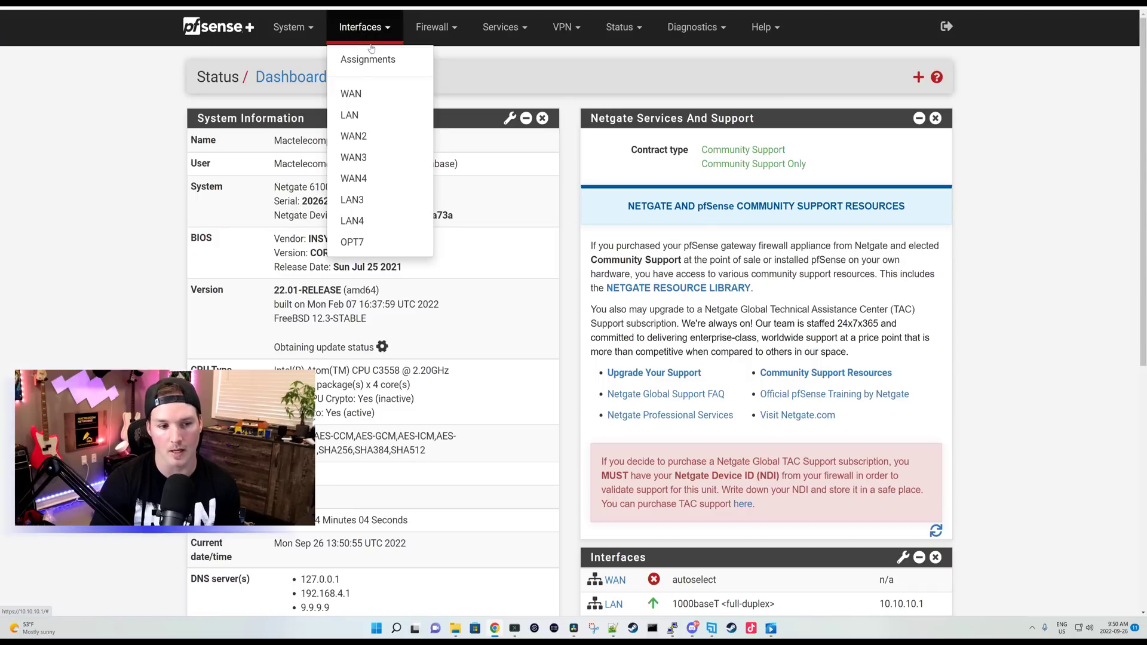
left_click(367, 61)
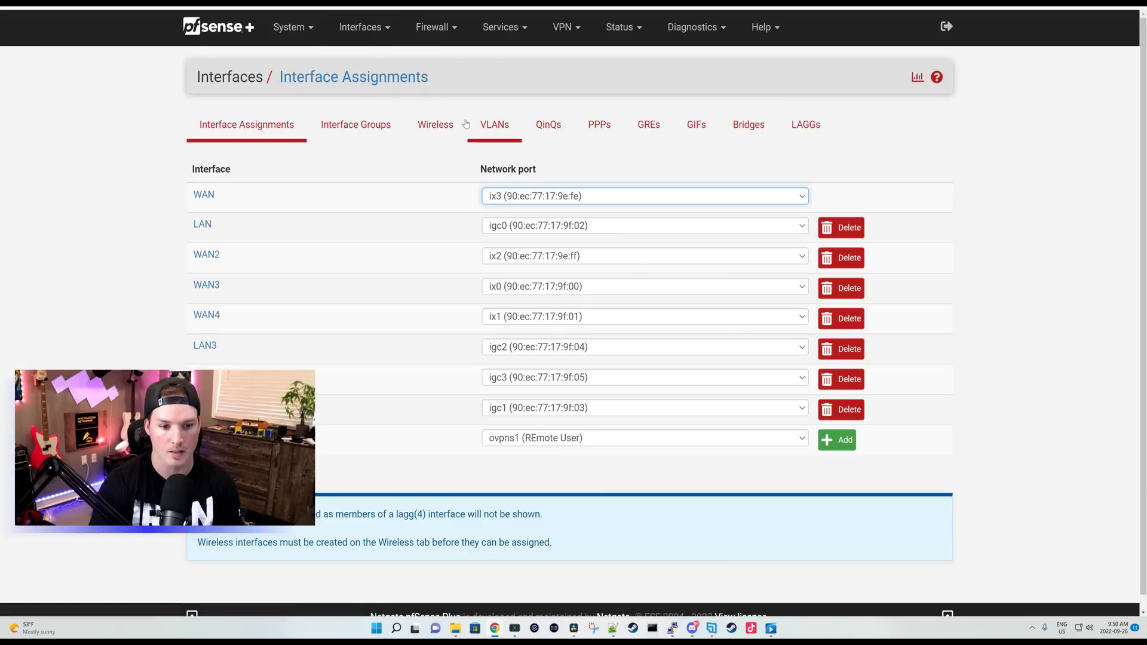
left_click(496, 132)
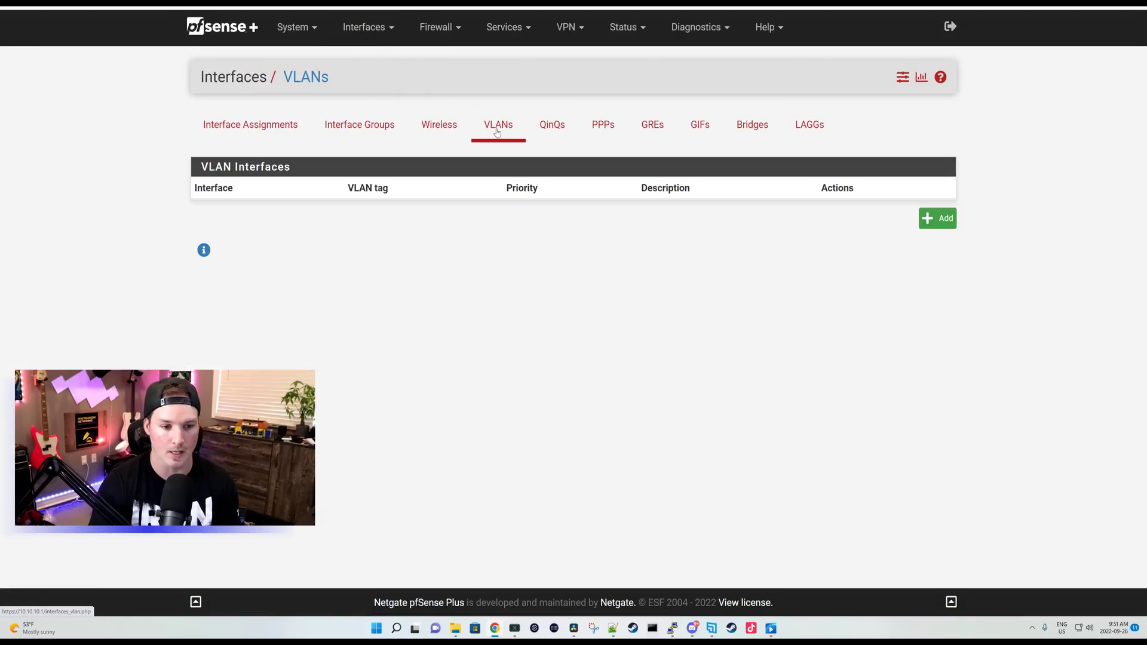
left_click(946, 224)
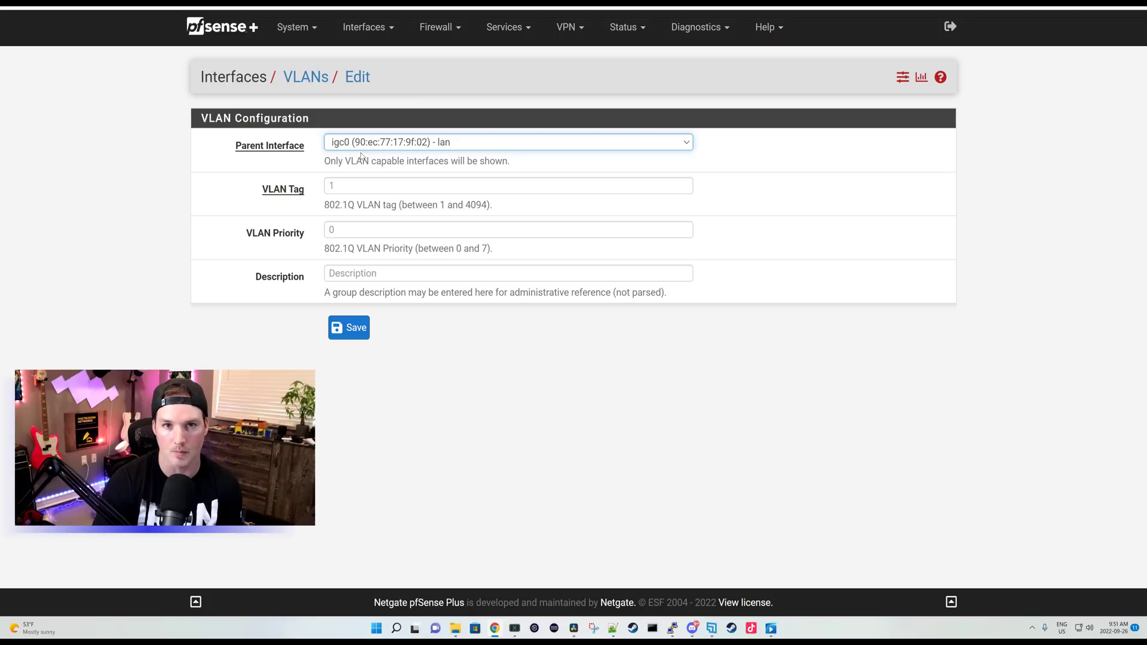
left_click(359, 187)
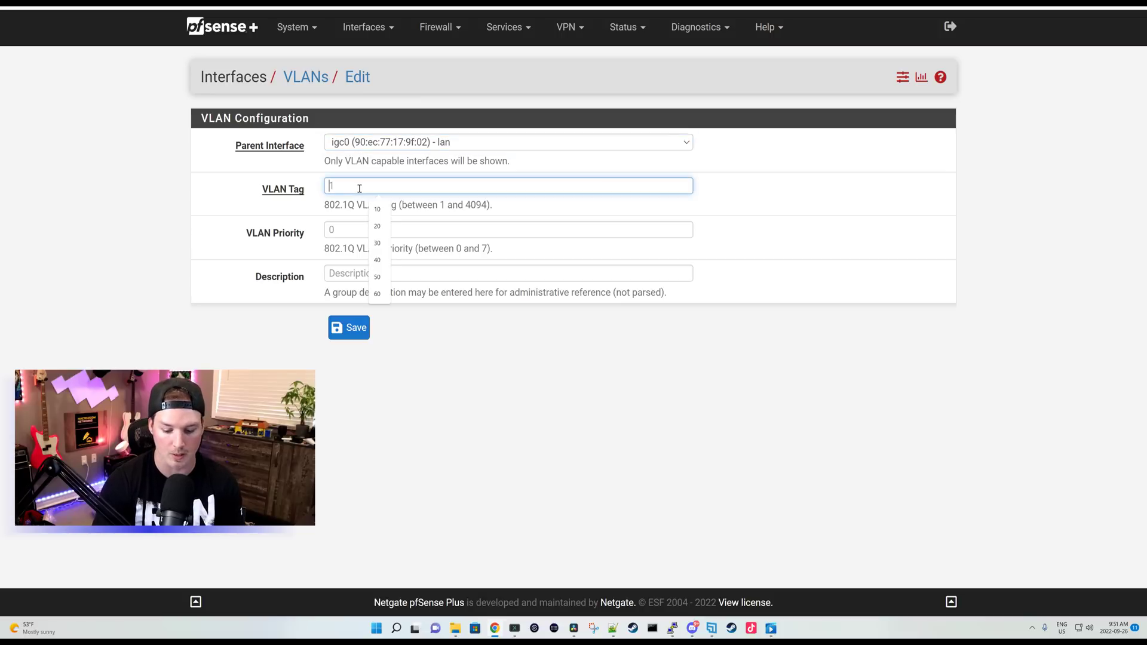
type("15")
left_click(367, 266)
type("Guest")
left_click(349, 328)
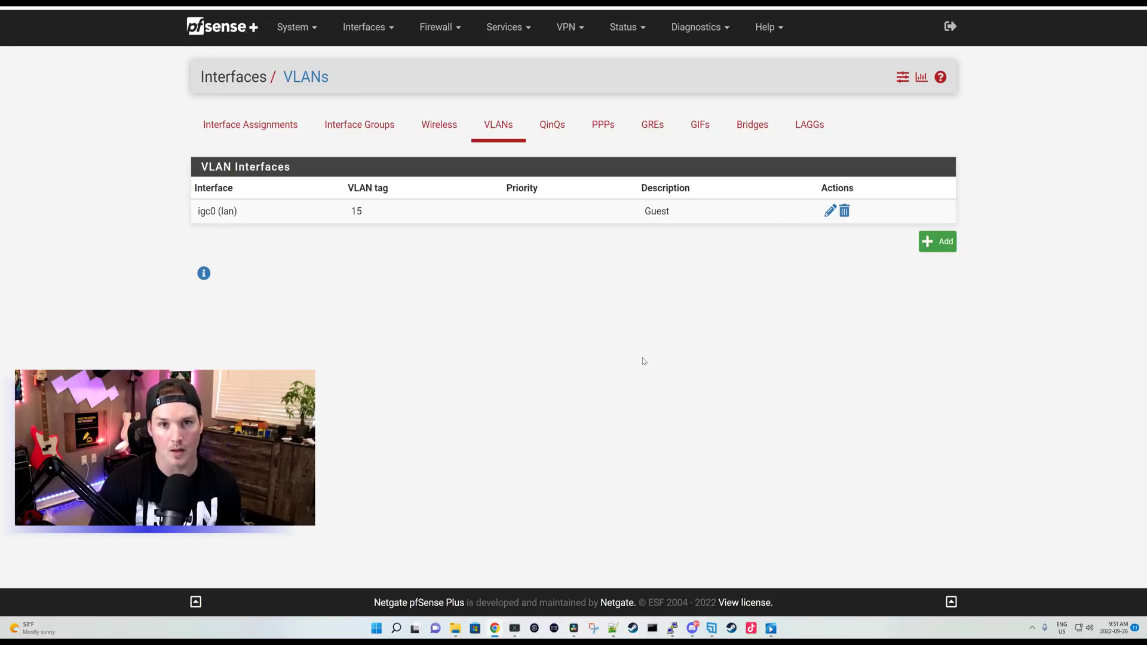
Step: Assign VLAN 15 on igc0 as a new OPT4 interface in Interface Assignments
left_click(253, 128)
scroll(253, 129, "down", 1)
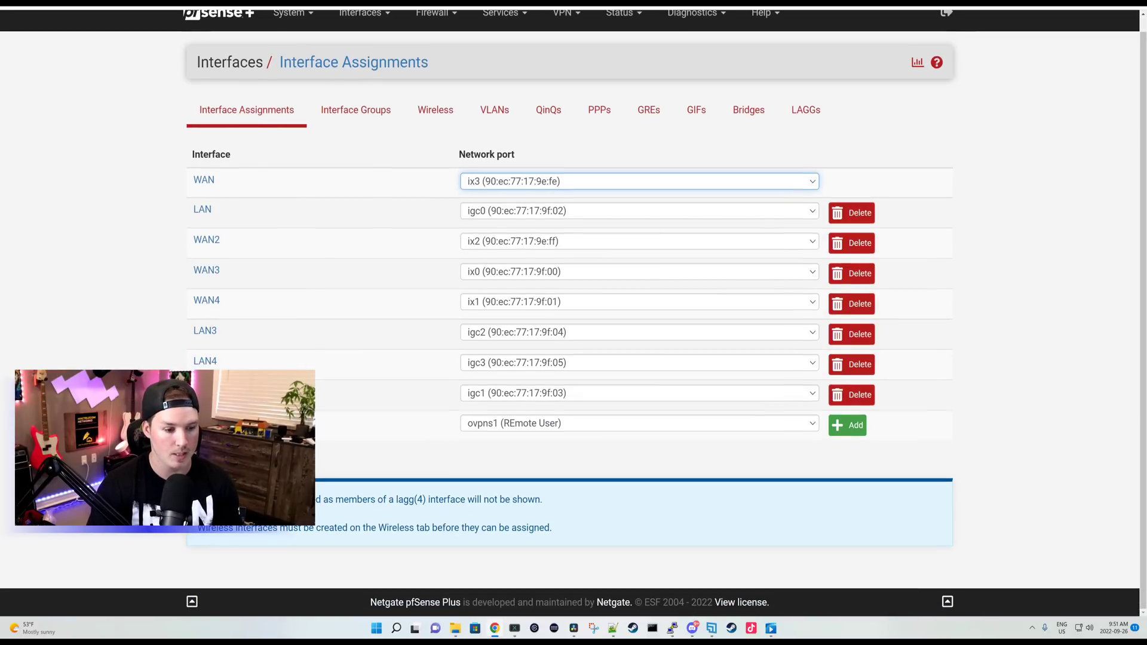
left_click(787, 425)
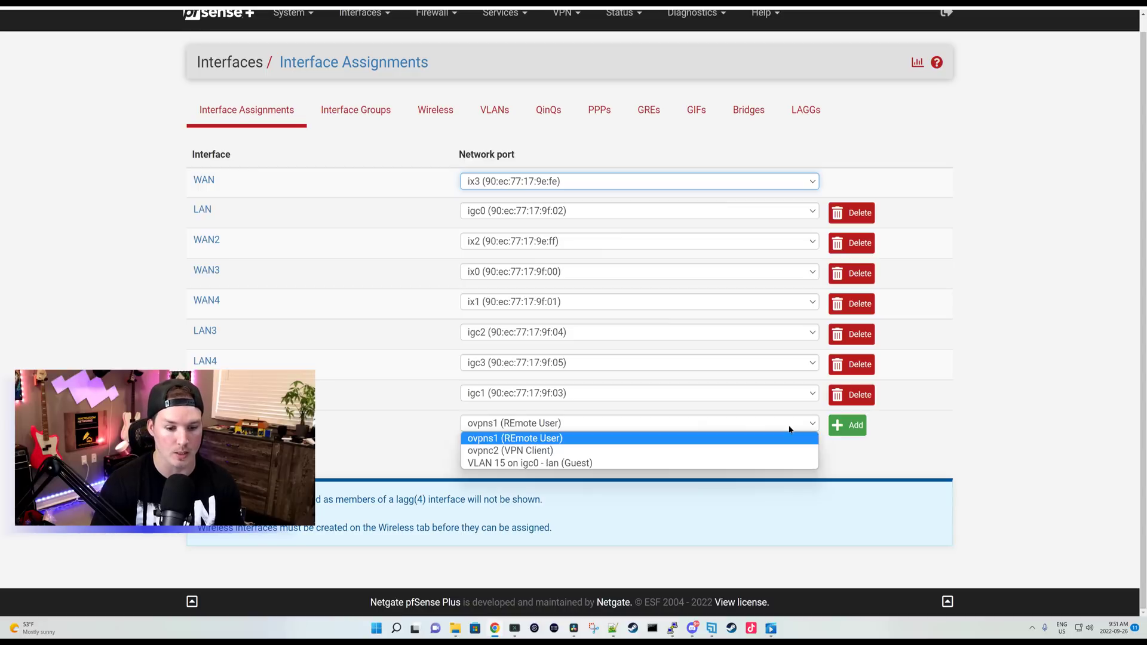
left_click(511, 465)
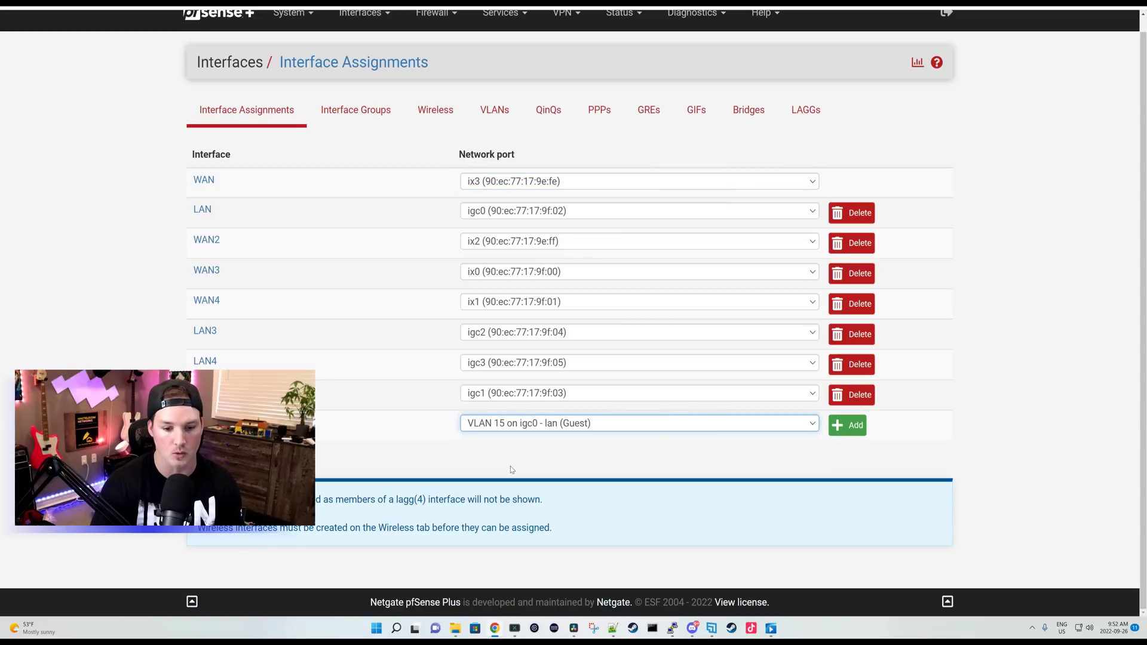
left_click(846, 427)
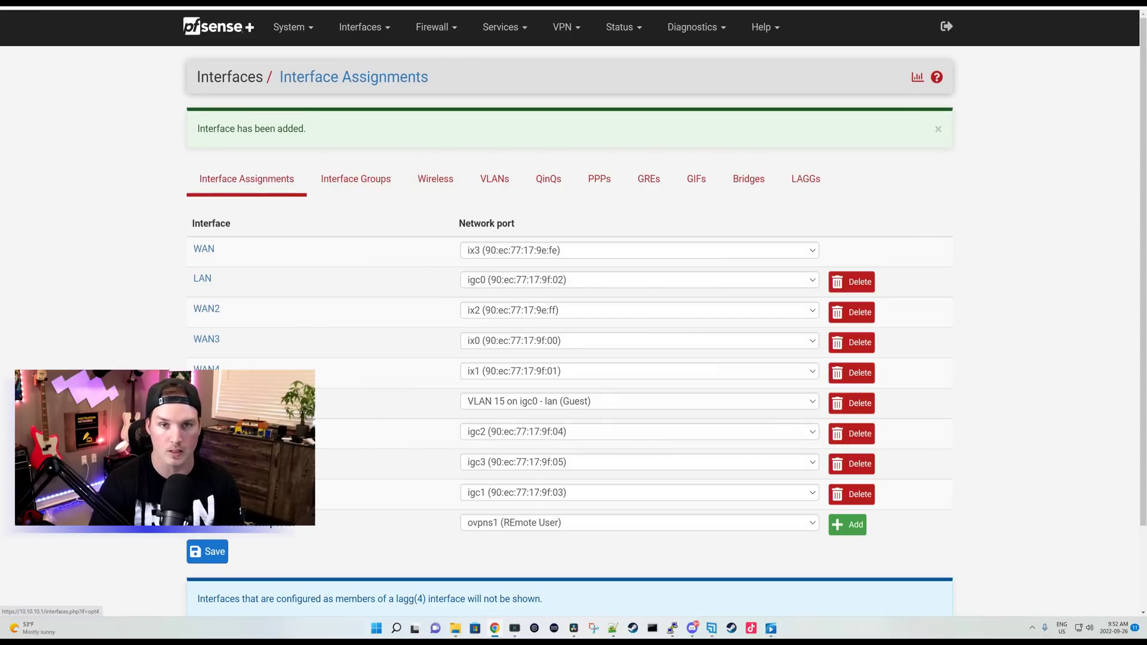
Step: Enable the OPT4 interface and rename its description to 'Guest'
left_click(203, 402)
left_click(326, 146)
double_click(356, 175)
type("Guest")
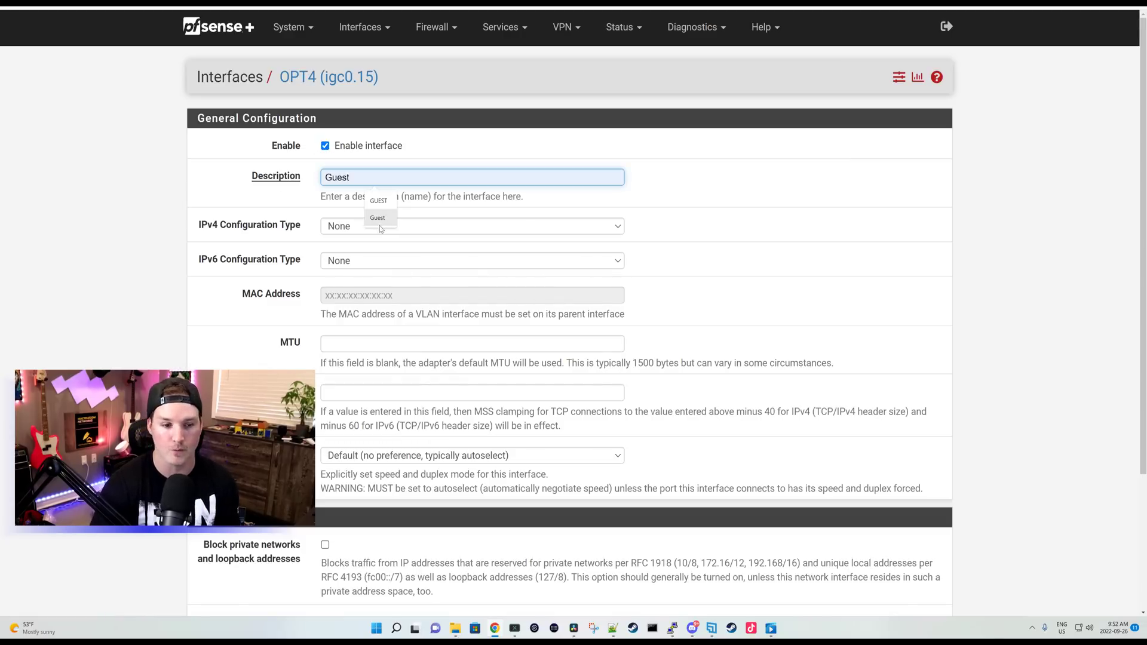
left_click(379, 220)
Step: Give the Guest interface static IPv4 192.168.15.1/24 and save it
left_click(383, 226)
left_click(421, 253)
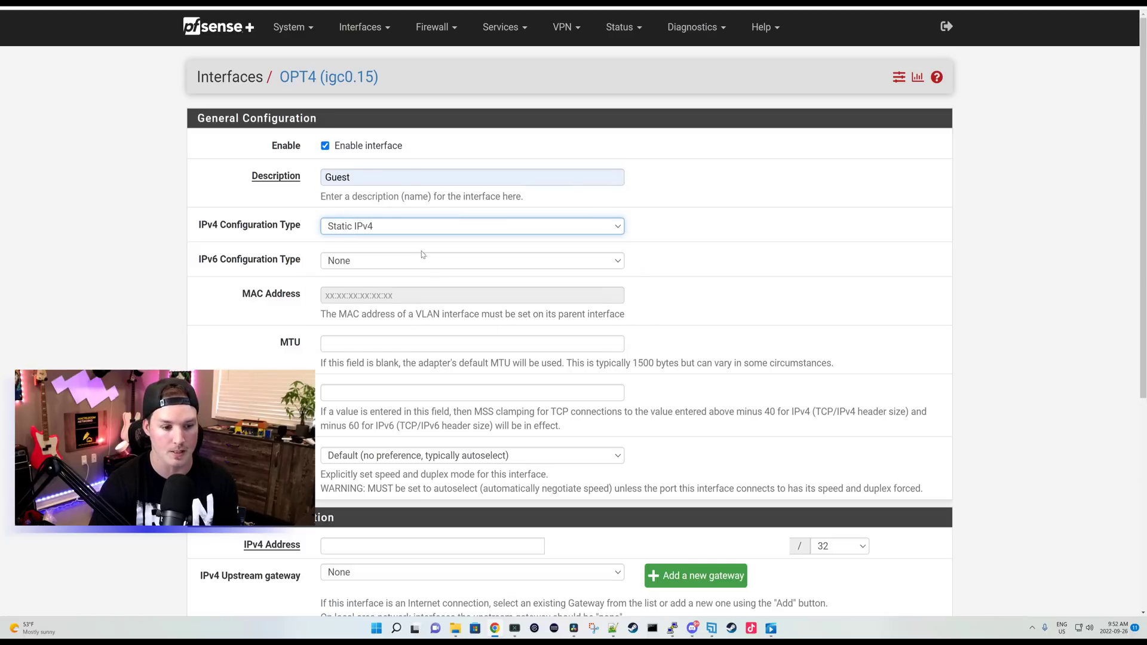
scroll(419, 257, "down", 5)
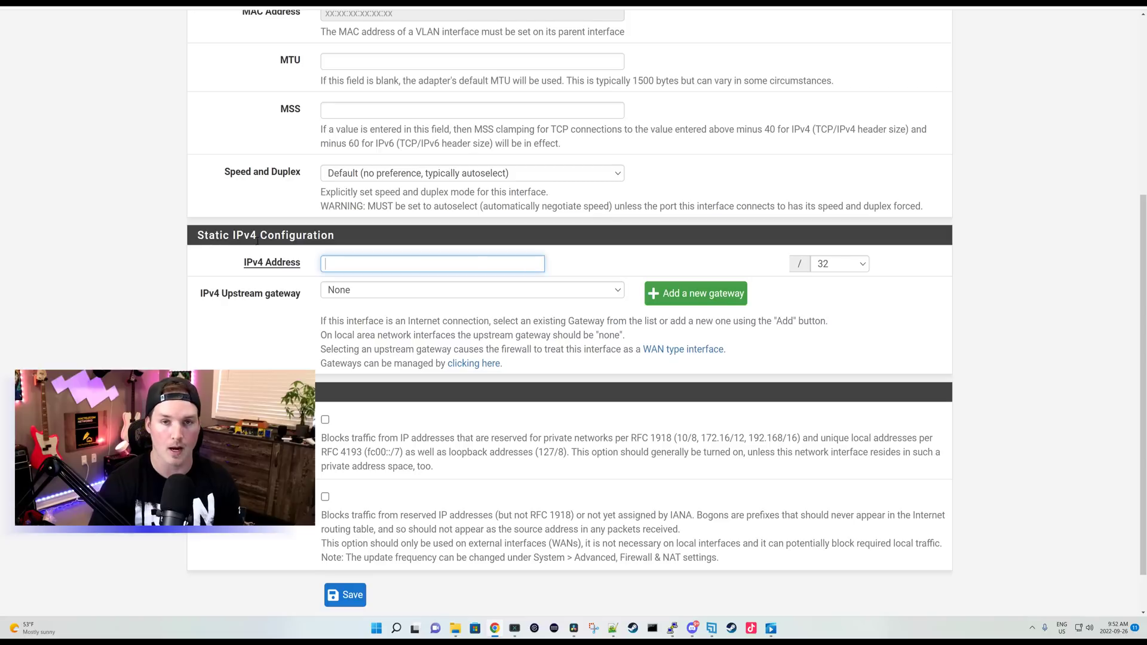
left_click(386, 265)
type("192.168.15.1")
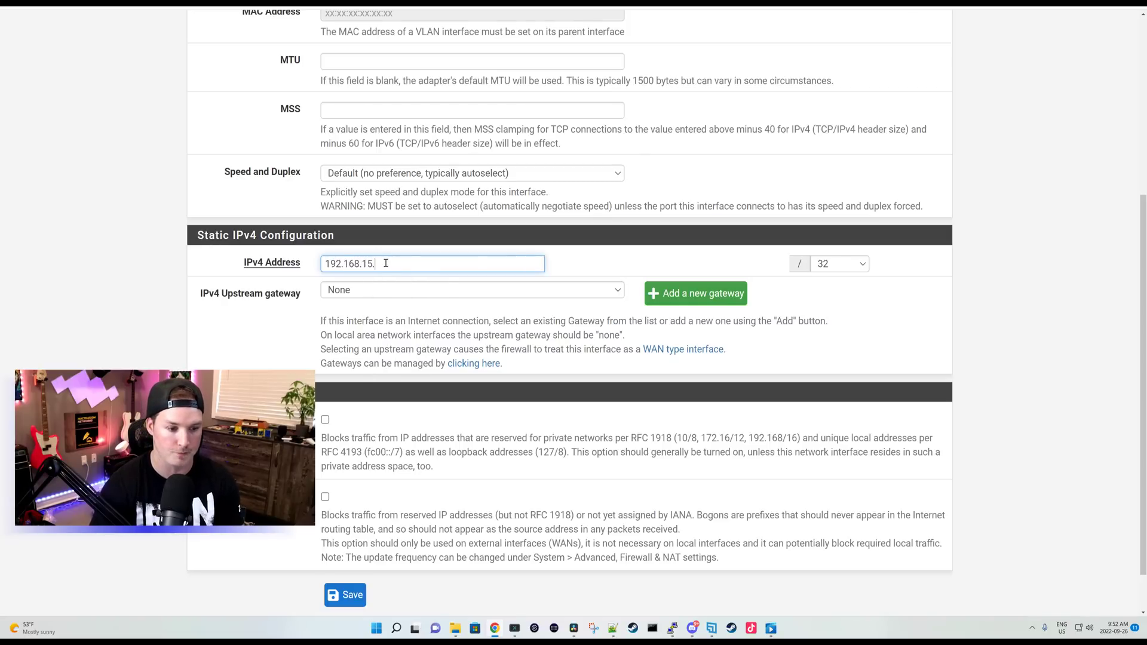
left_click(855, 270)
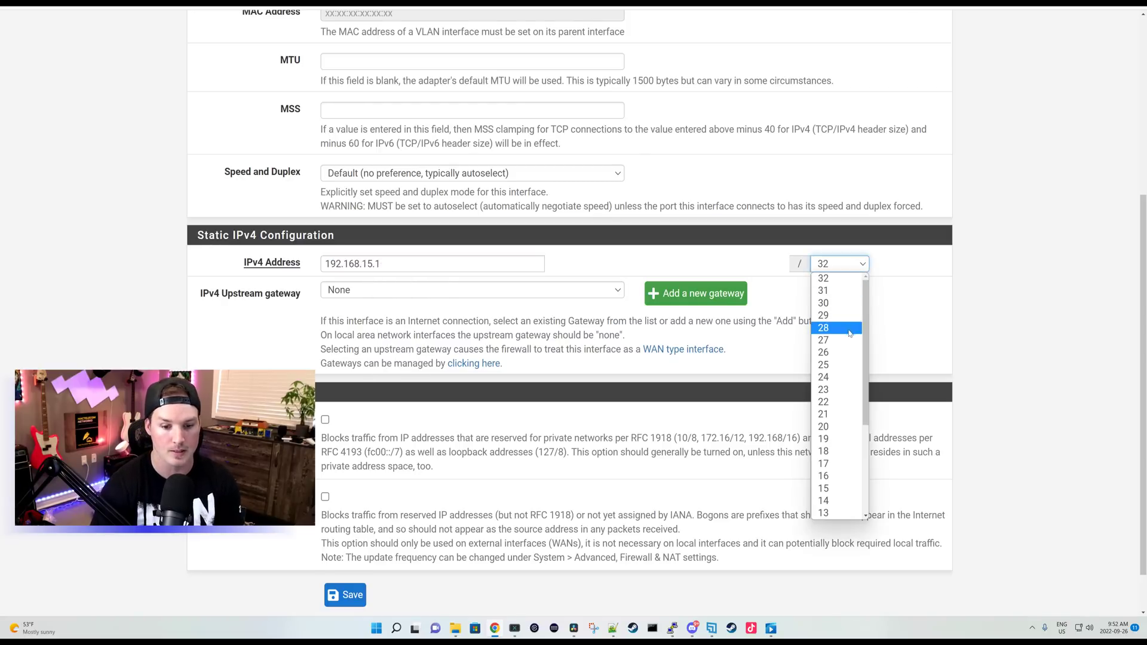
left_click(842, 377)
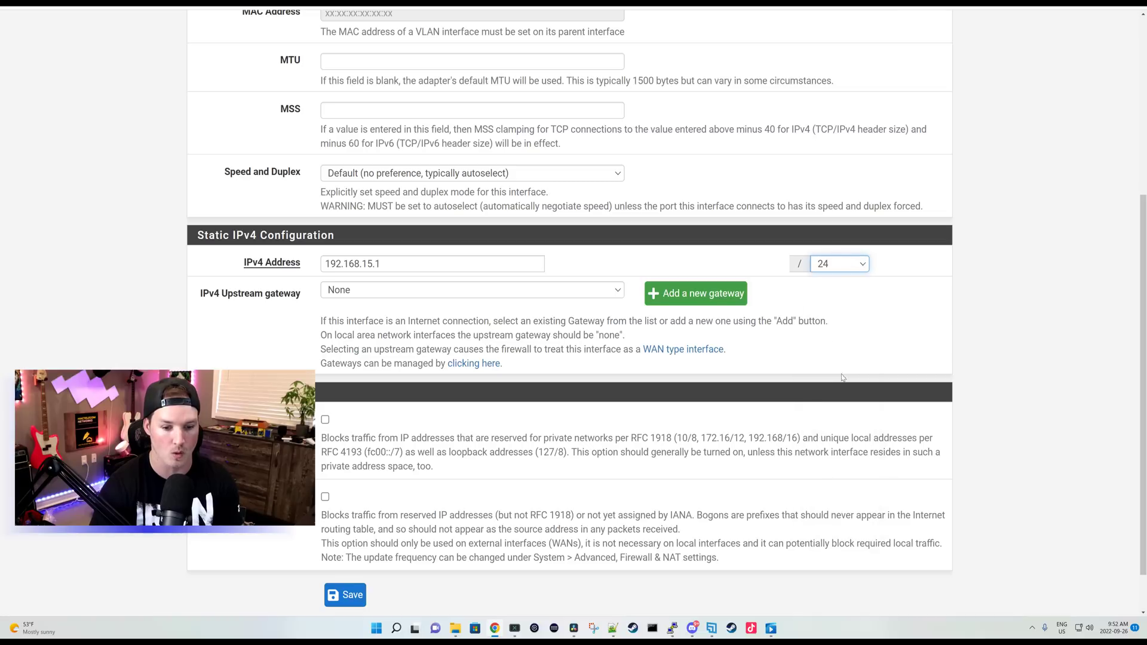
left_click(362, 598)
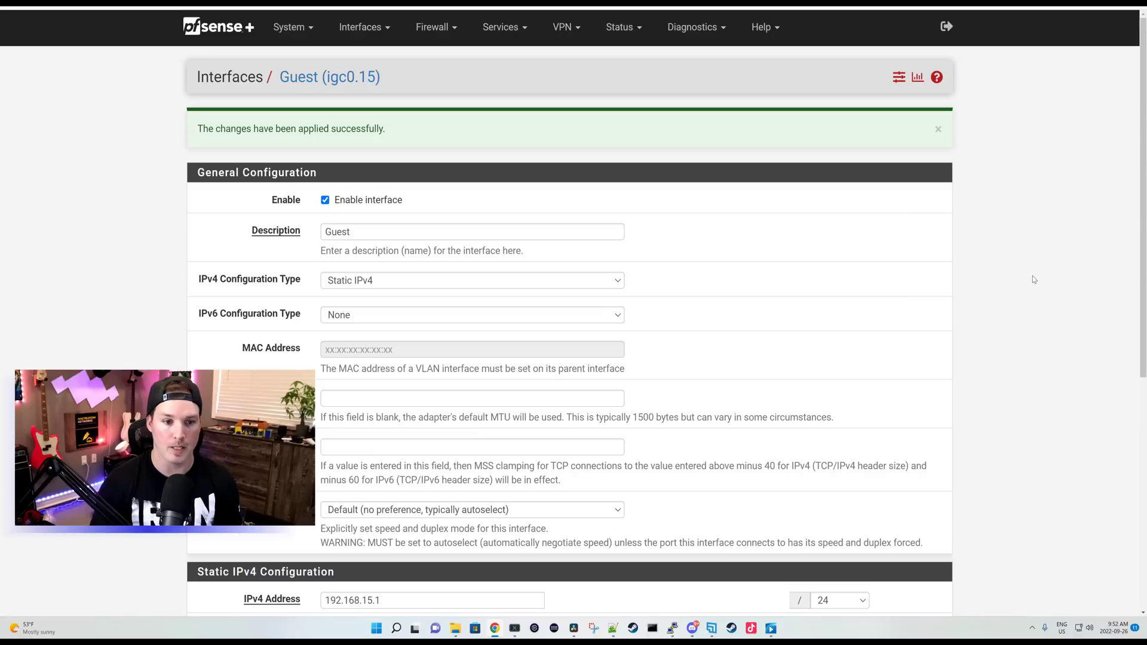
Step: Set the GUEST DHCP server range from 192.168.15.100 to 192.168.15.200
left_click(521, 30)
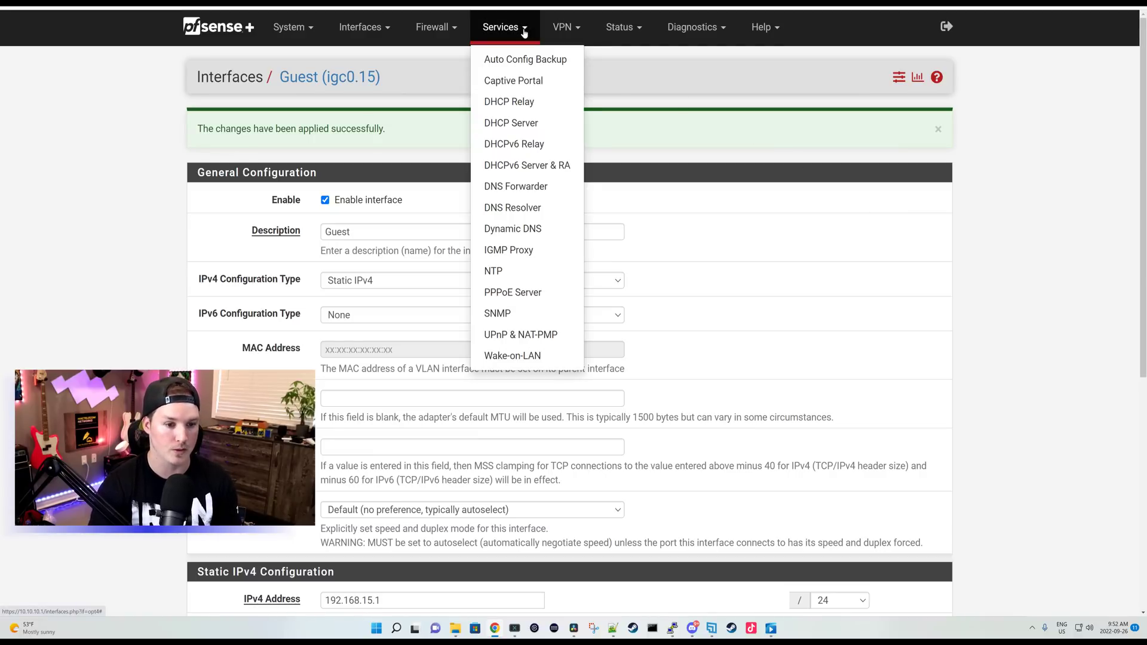
left_click(519, 127)
left_click(266, 134)
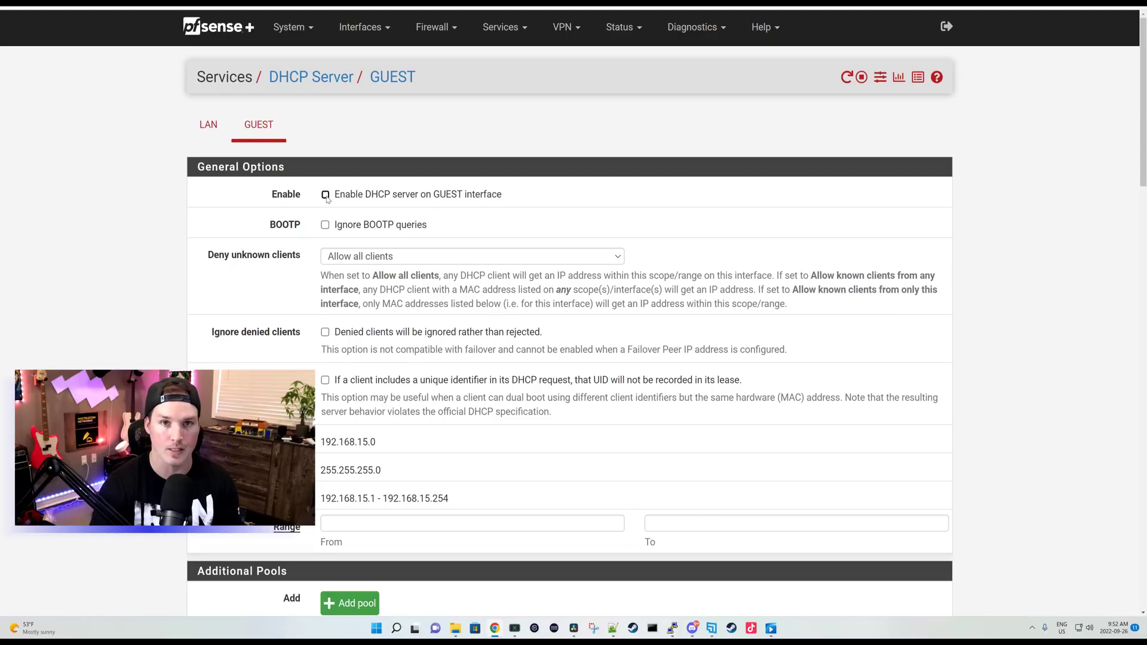
scroll(329, 202, "down", 3)
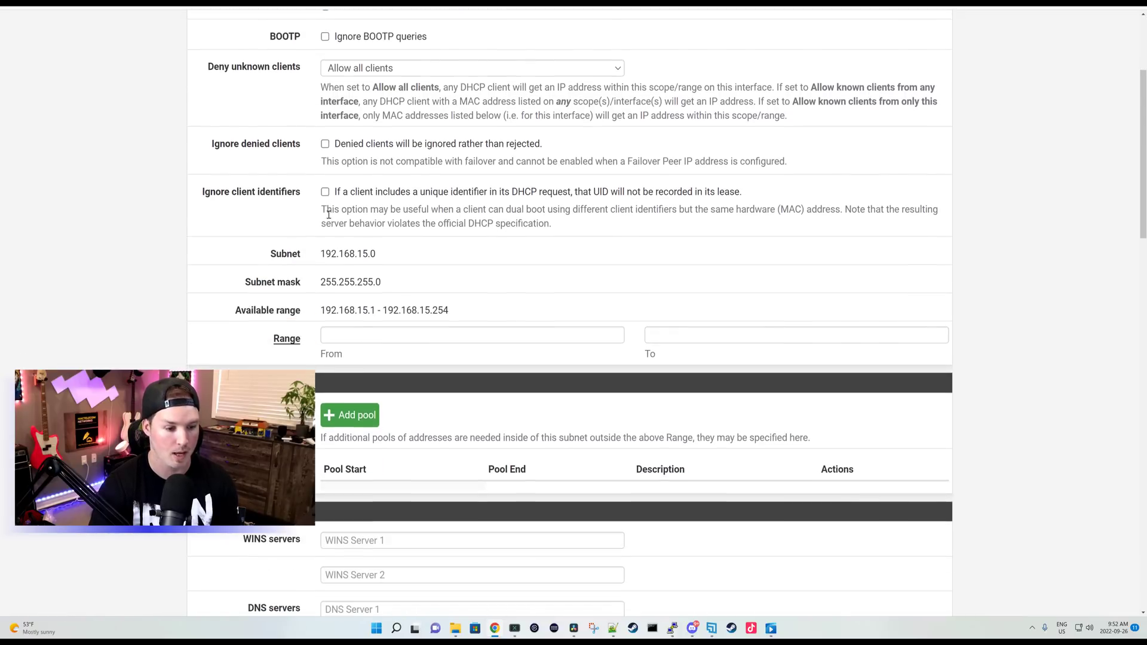
left_click(365, 335)
type("192.168")
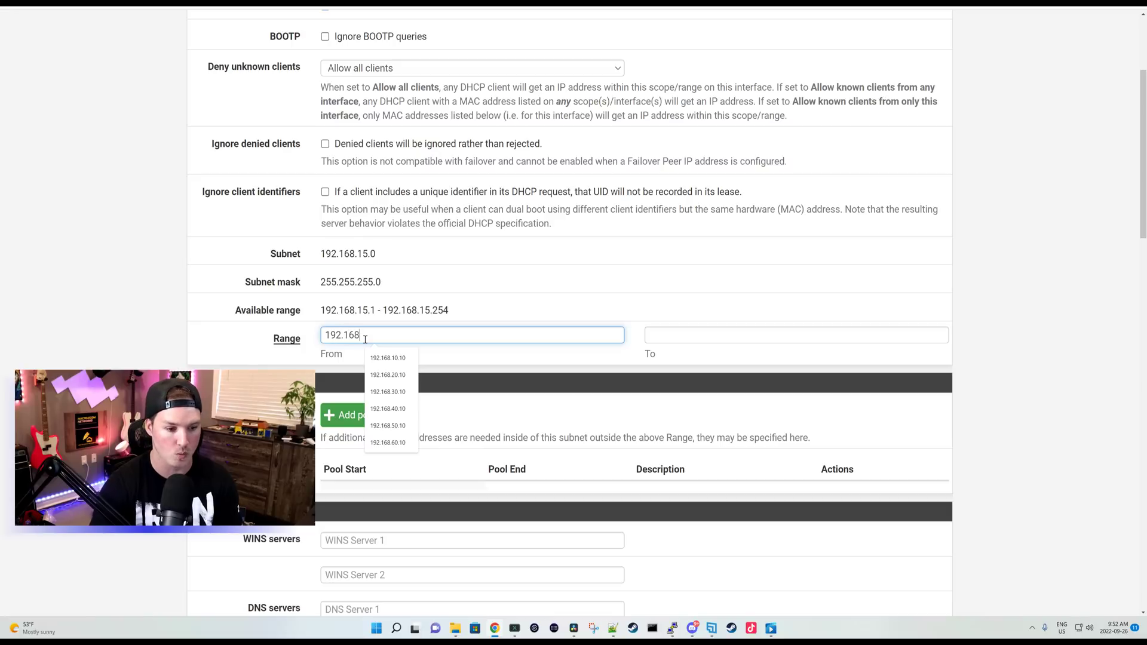
type(".15.100")
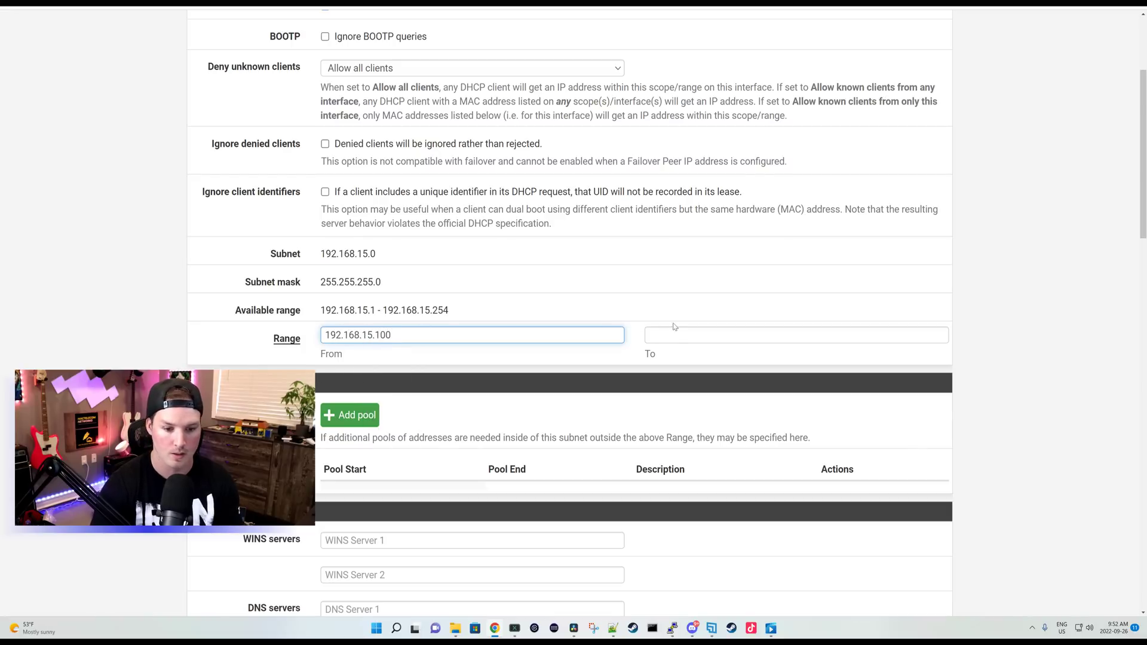
left_click(677, 330)
type("192.168.15")
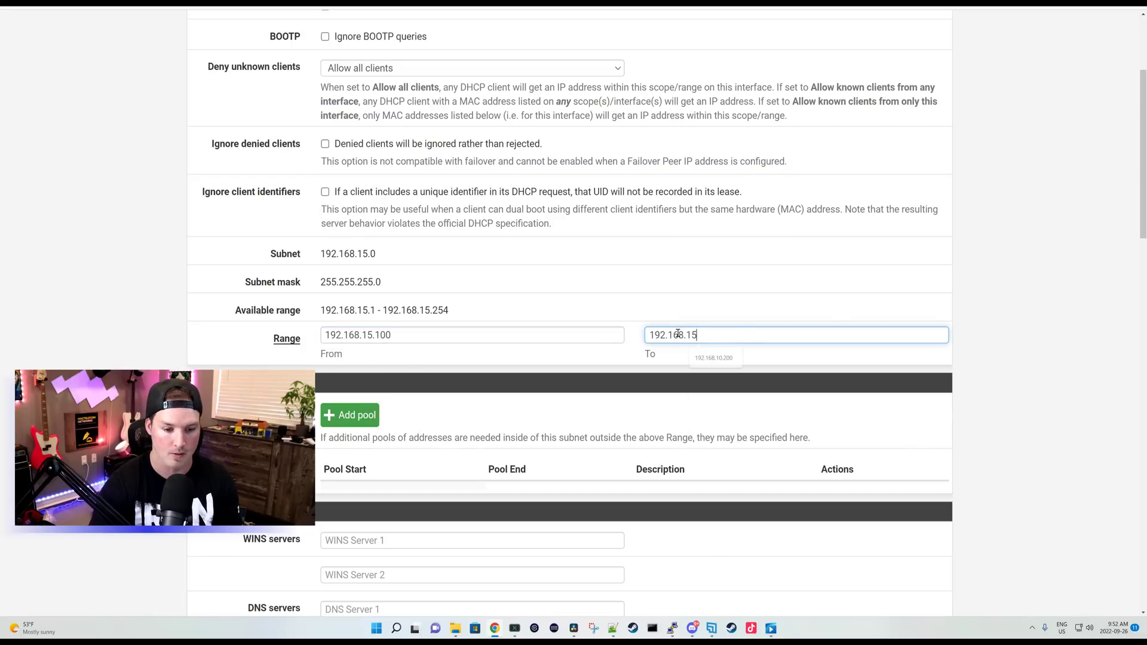
type(".200")
Step: Add 1.1.1.1 as the first DNS server and save the GUEST DHCP settings
scroll(367, 312, "down", 5)
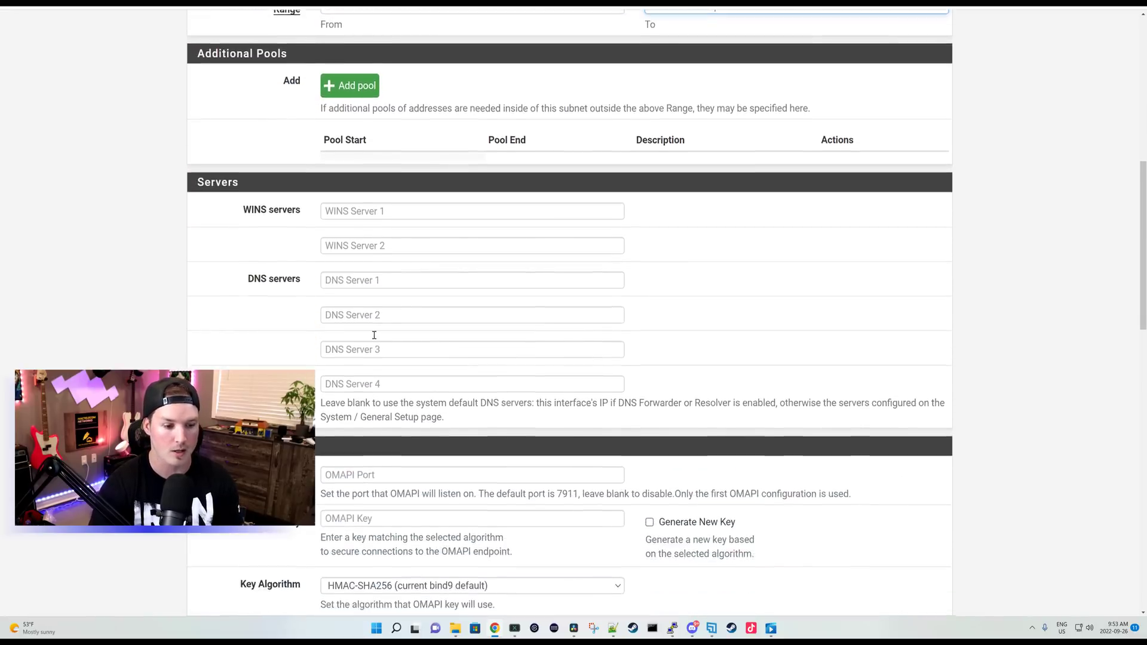
left_click(359, 279)
type("1.1.1.1")
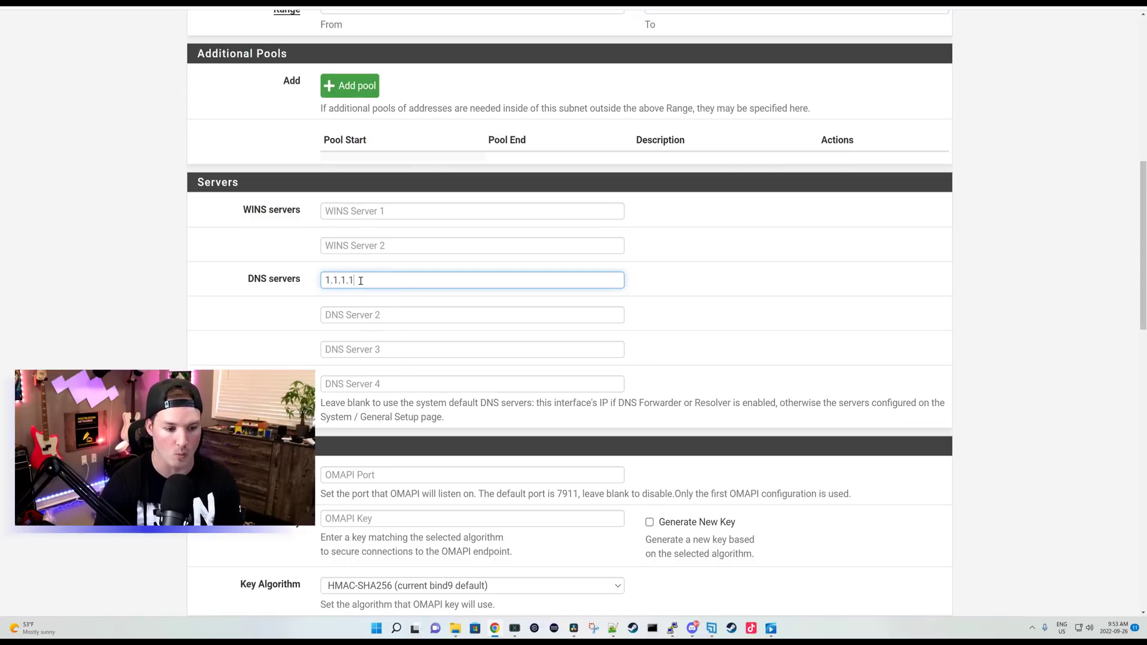
scroll(361, 280, "down", 15)
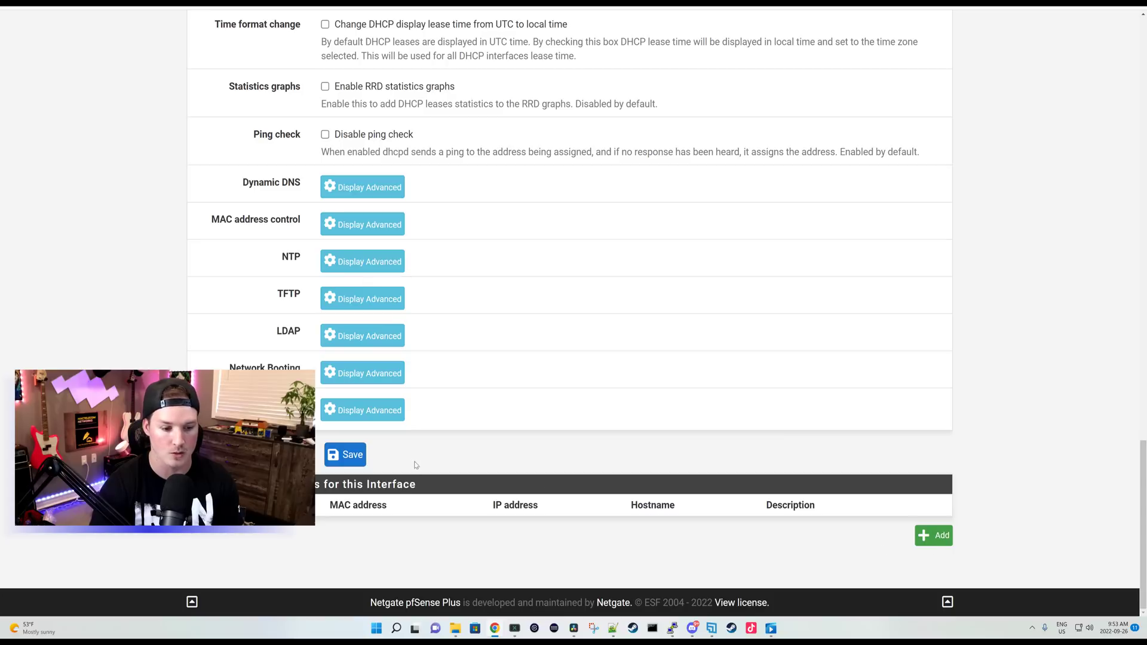
left_click(347, 456)
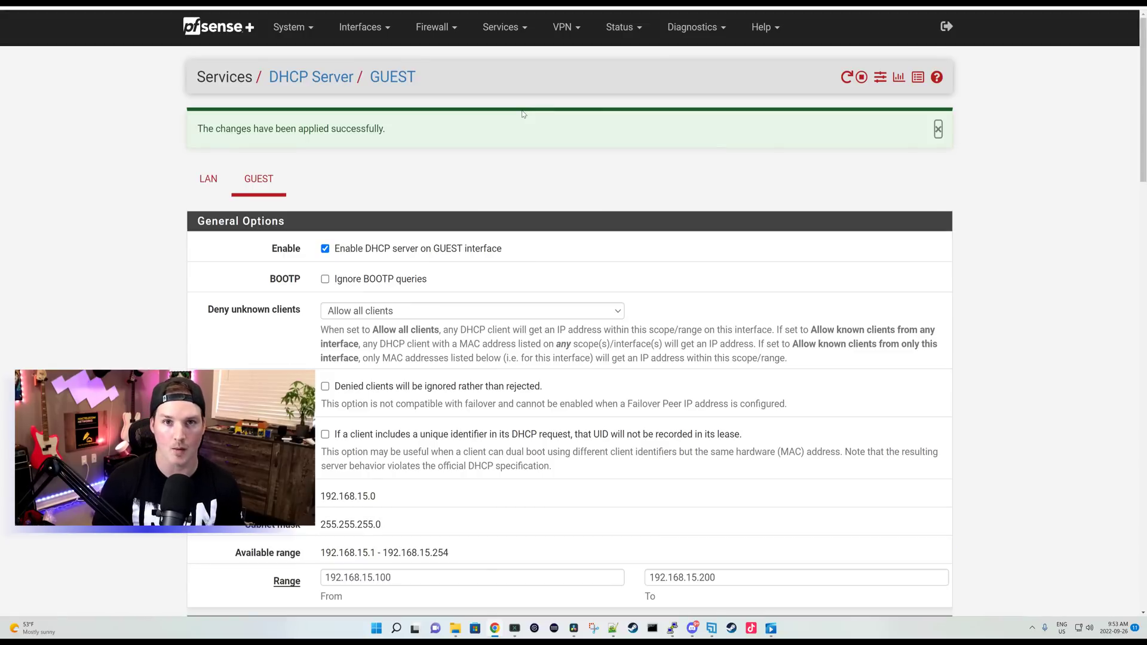
Step: Add a default pass-any IPv4 rule to the GUEST firewall rules and save it
left_click(454, 32)
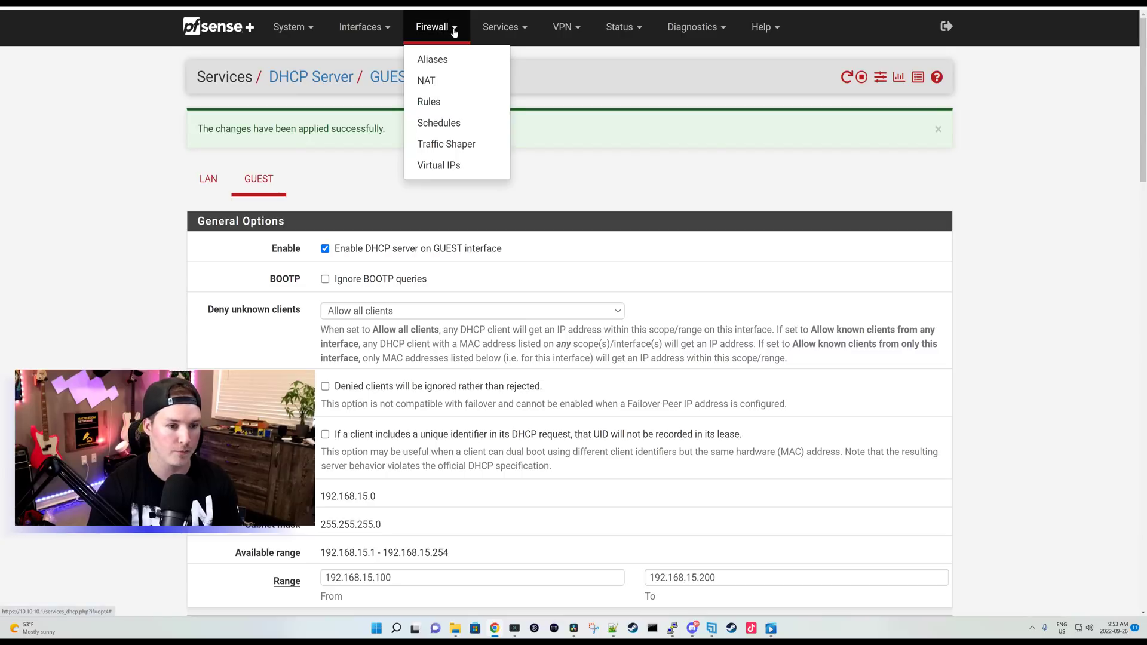
left_click(445, 100)
left_click(732, 288)
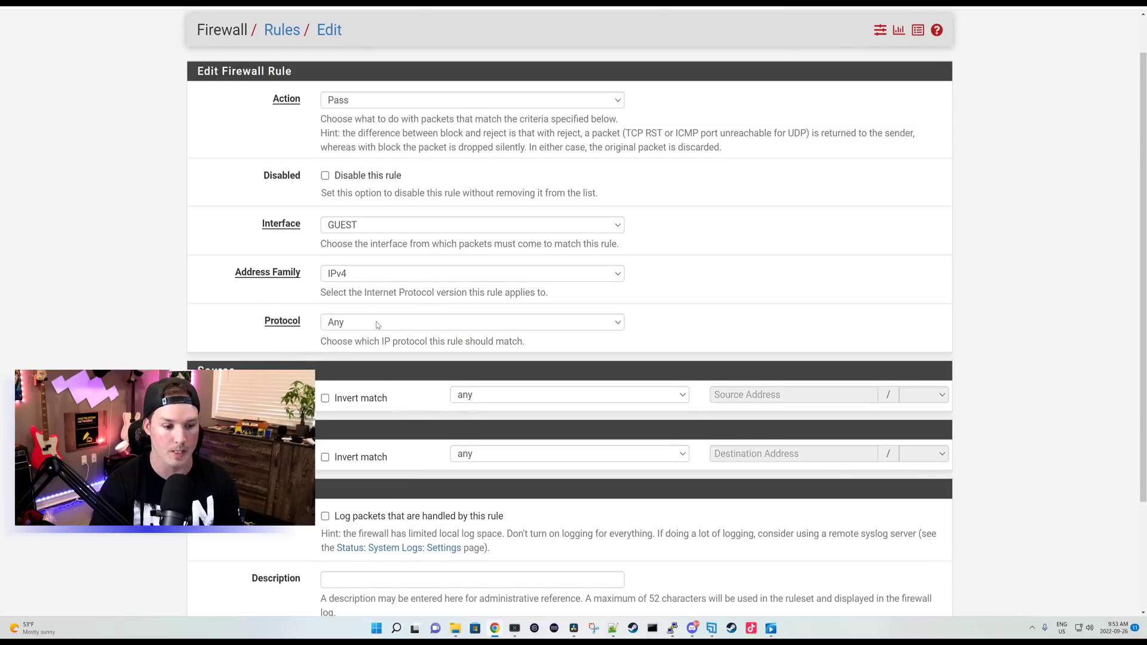
scroll(376, 323, "down", 2)
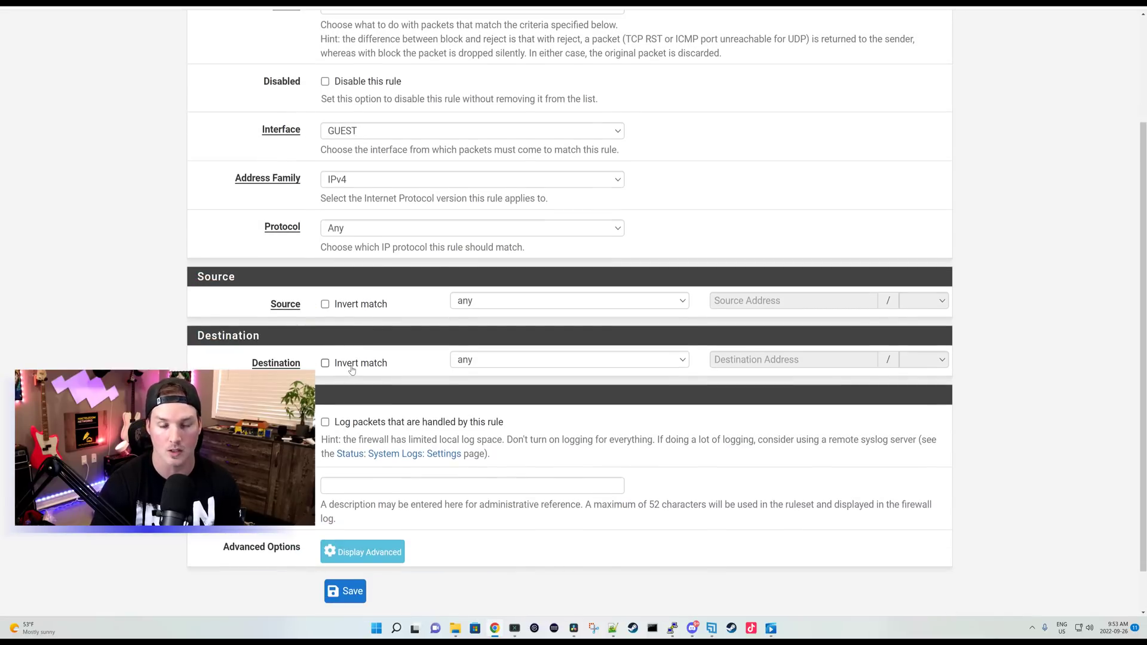
left_click(347, 592)
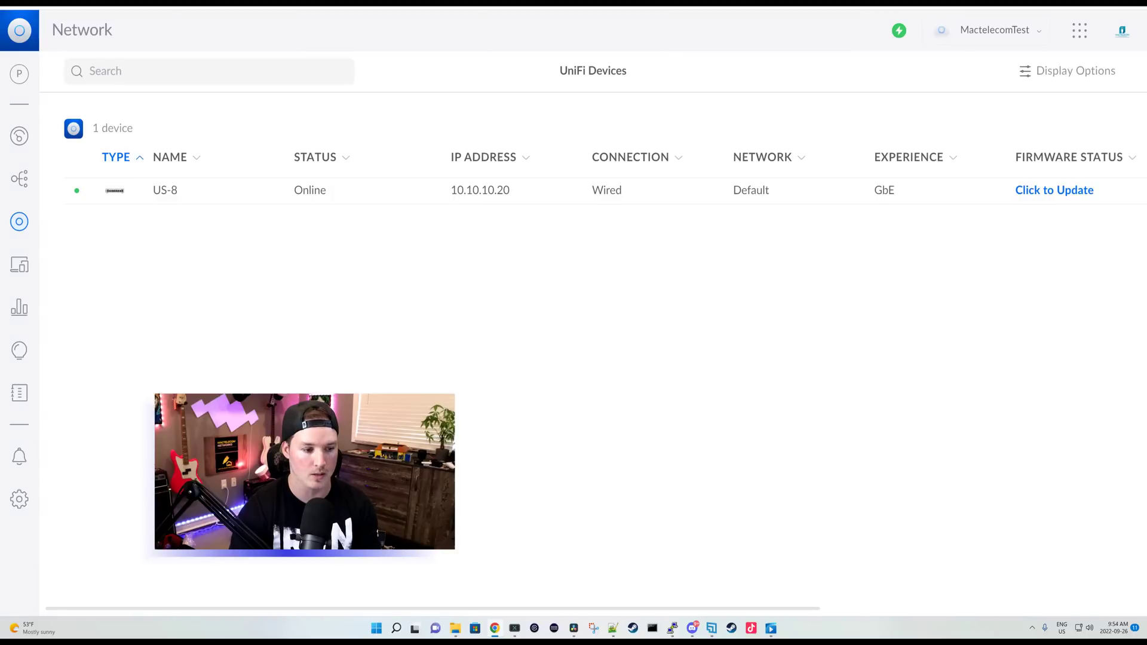
Step: Create a VLAN-only network named 'Guest' with VLAN ID 15
left_click(21, 499)
left_click(122, 152)
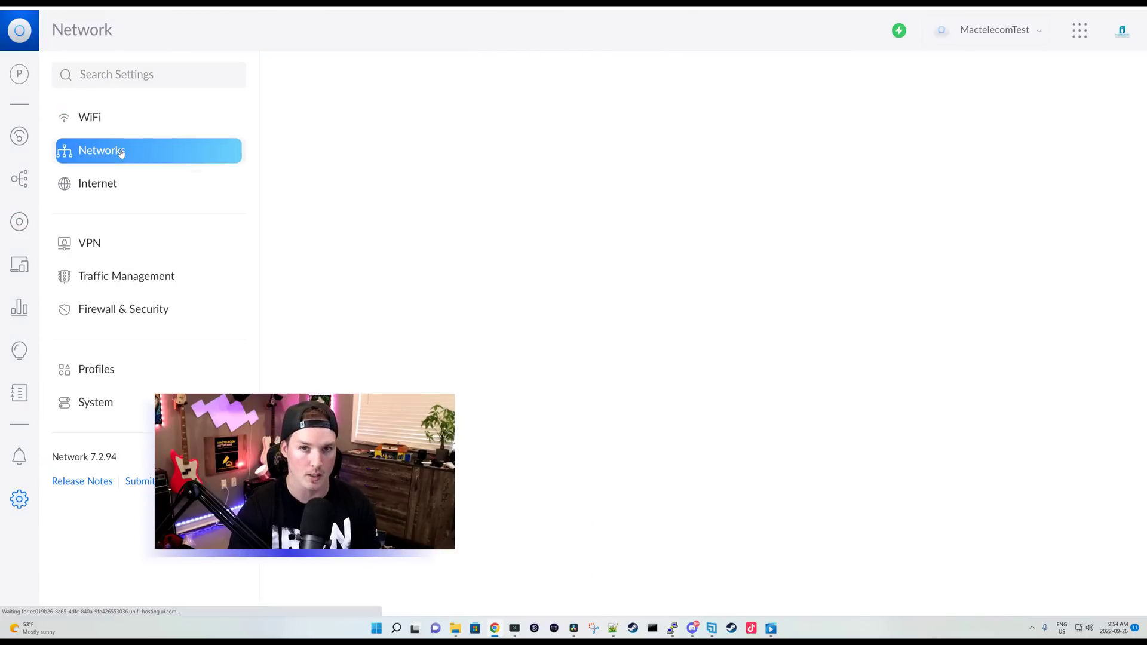
left_click(474, 225)
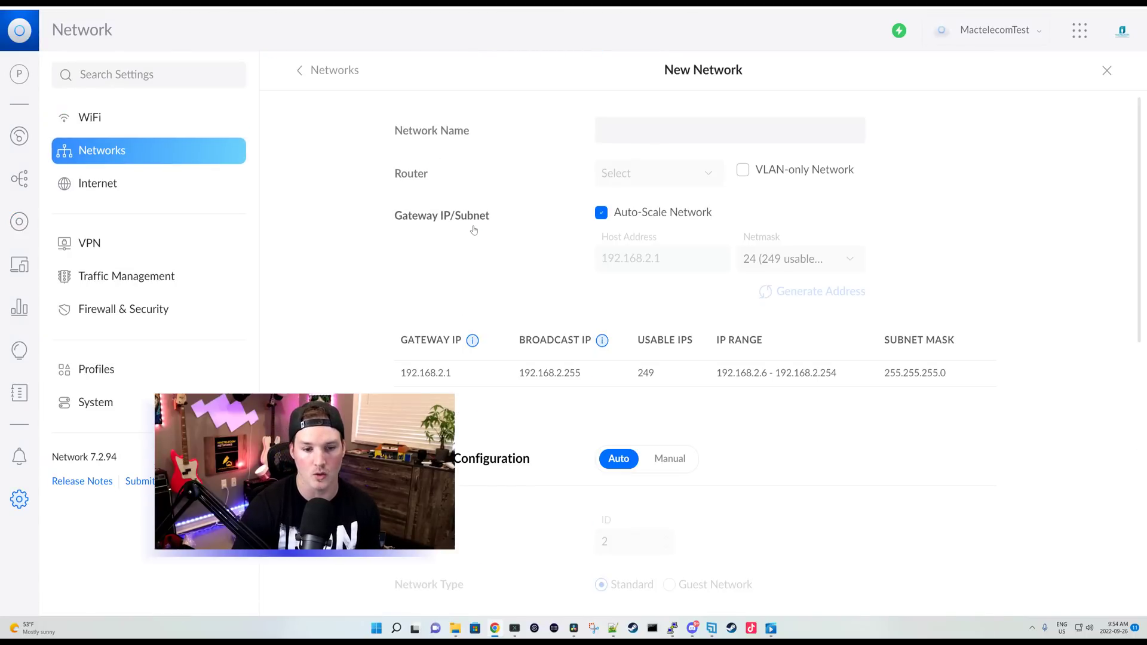
left_click(747, 174)
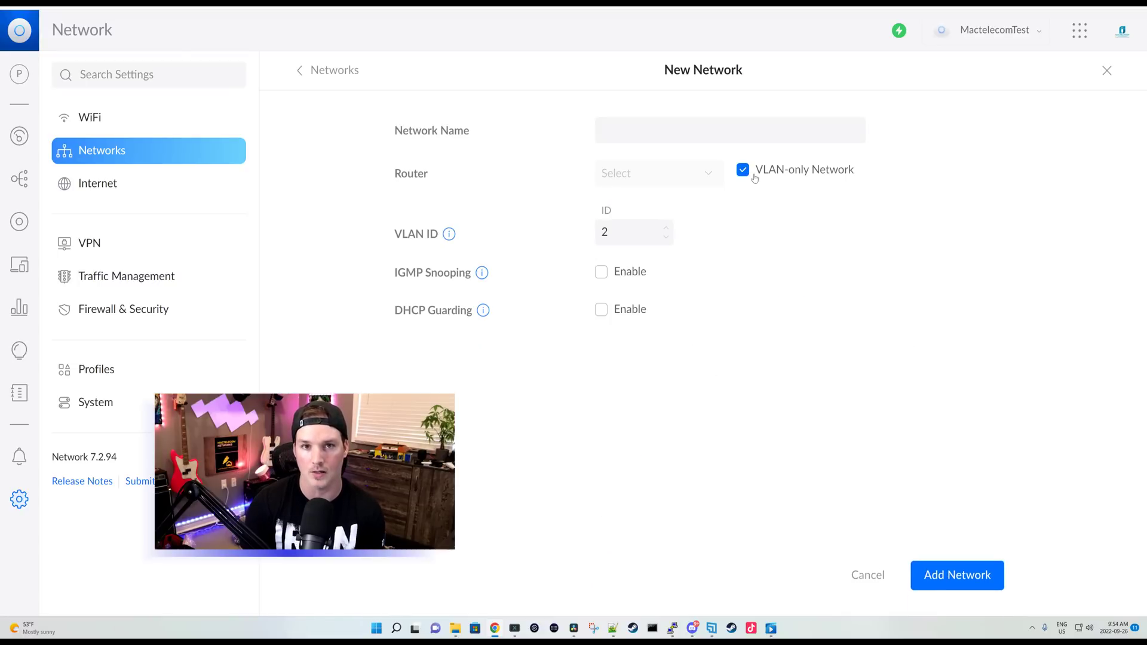
left_click(704, 122)
type("Guest")
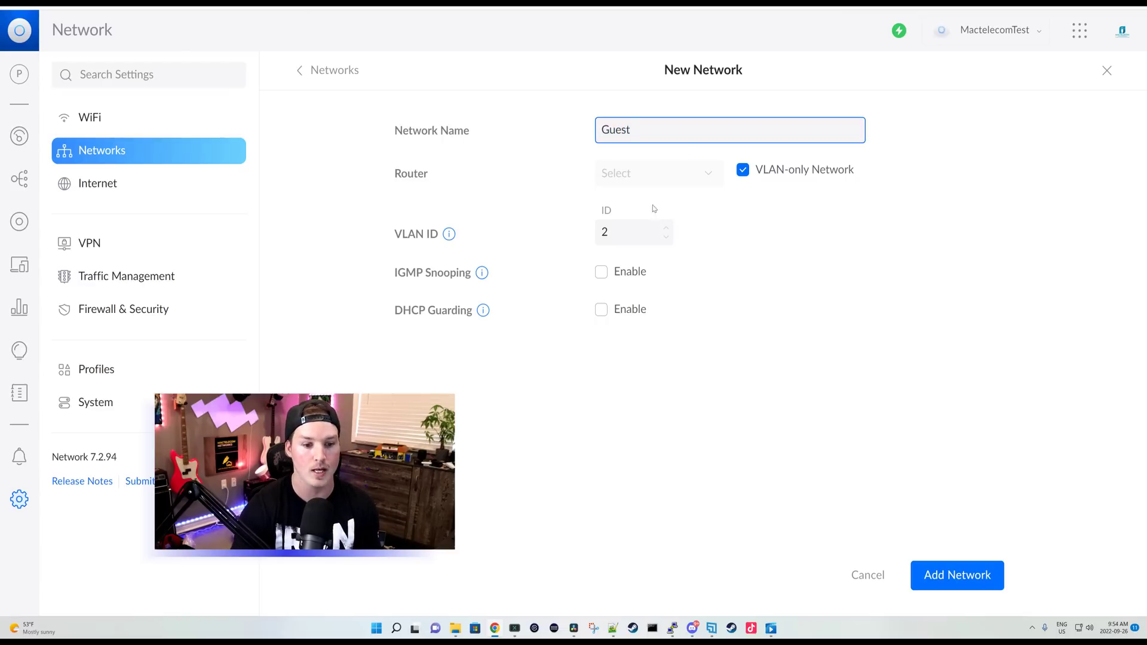
left_click(638, 228)
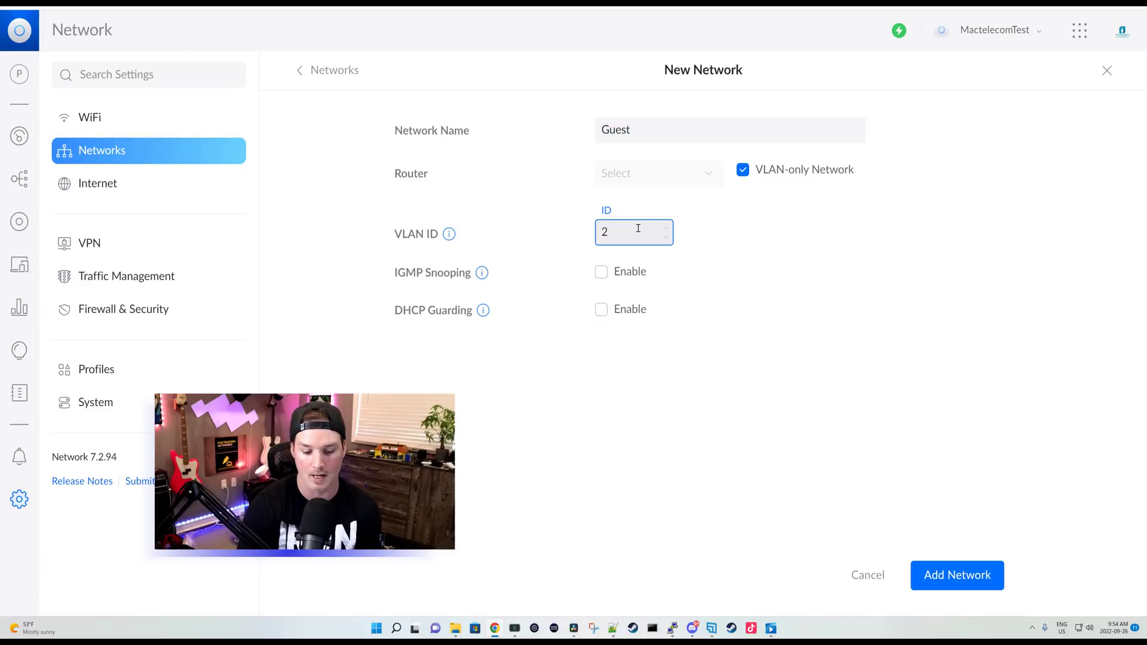
type("15")
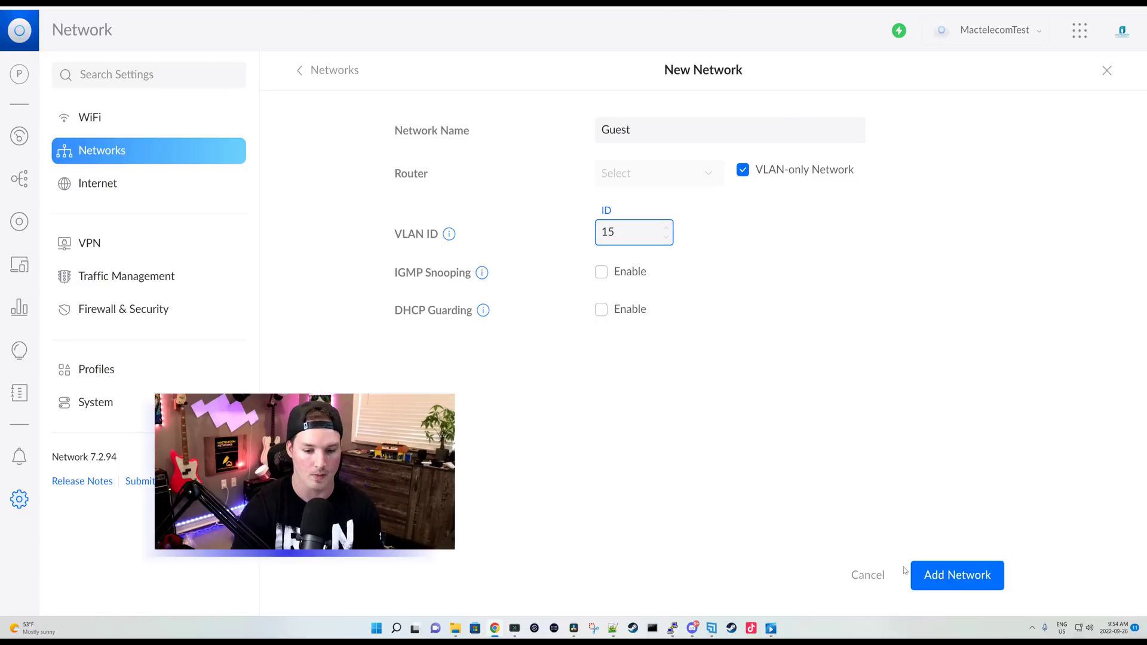
left_click(950, 578)
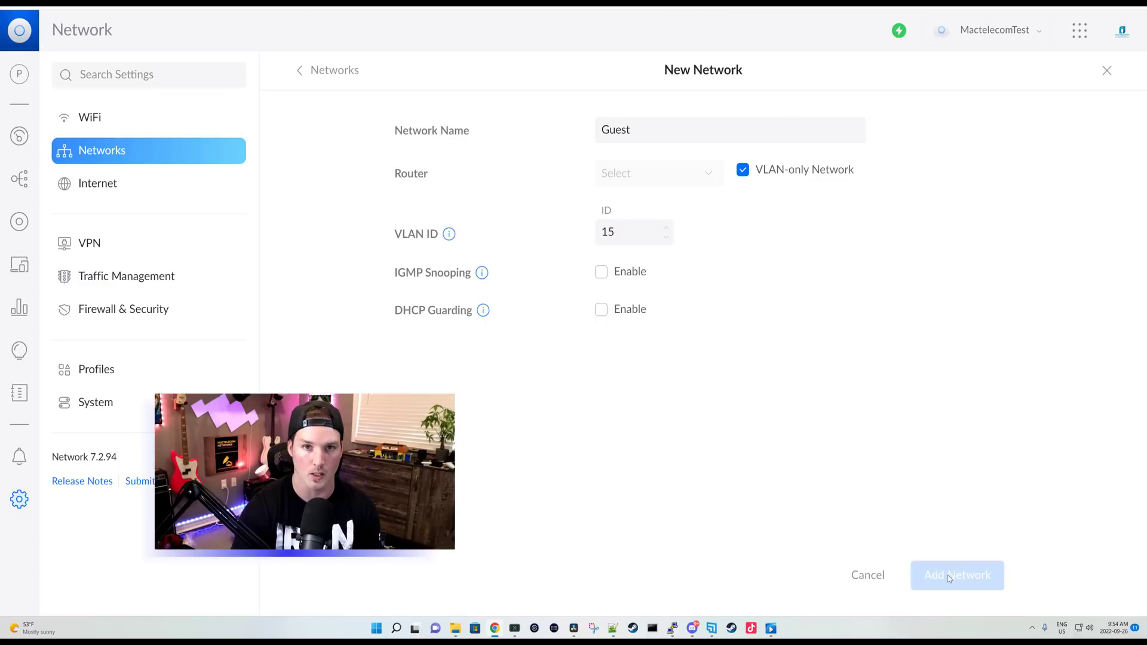
Step: Add a WiFi network named 'Guest' with a password, attached to the Guest network
left_click(94, 117)
left_click(618, 159)
type("Guest")
left_click(643, 199)
type("guest123")
left_click(707, 256)
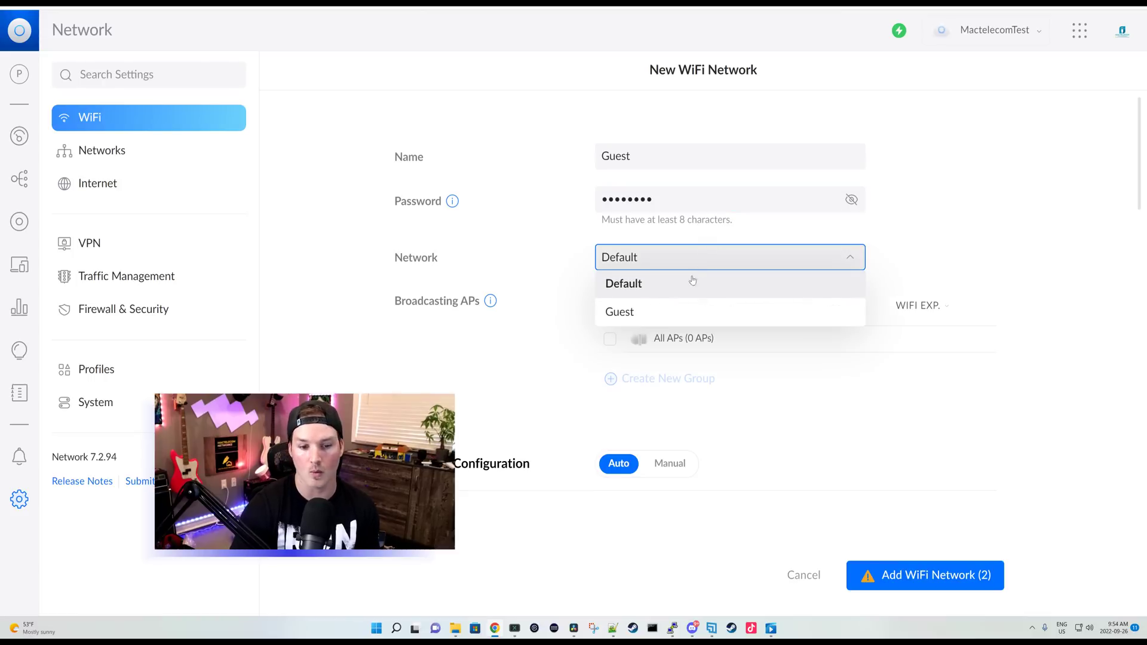
left_click(648, 311)
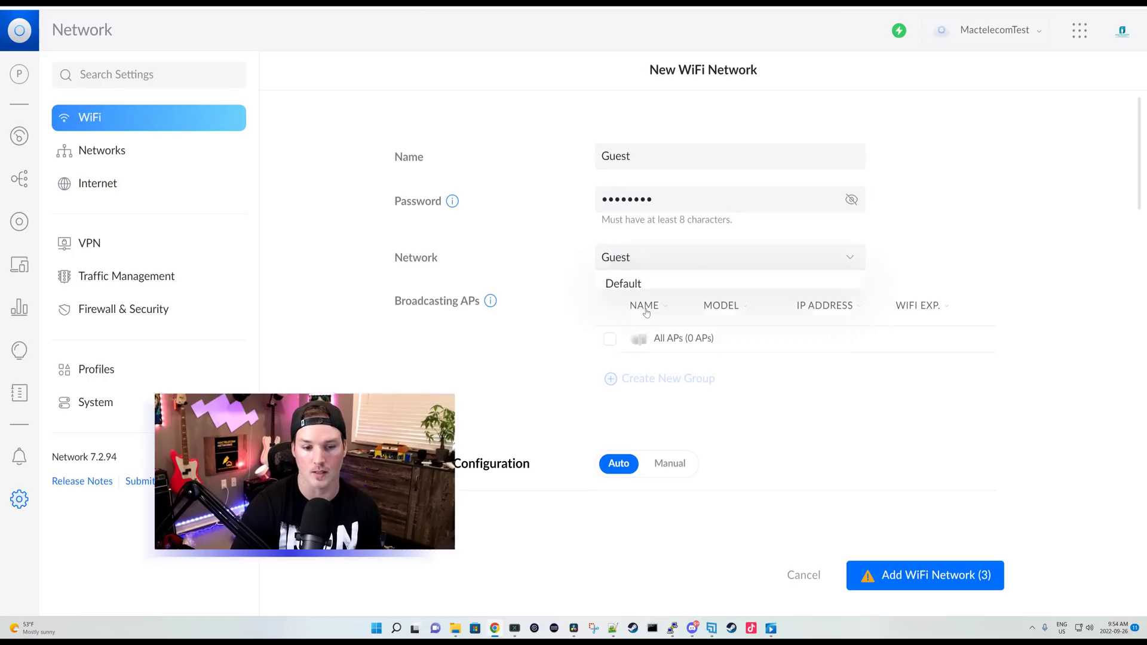
left_click(932, 573)
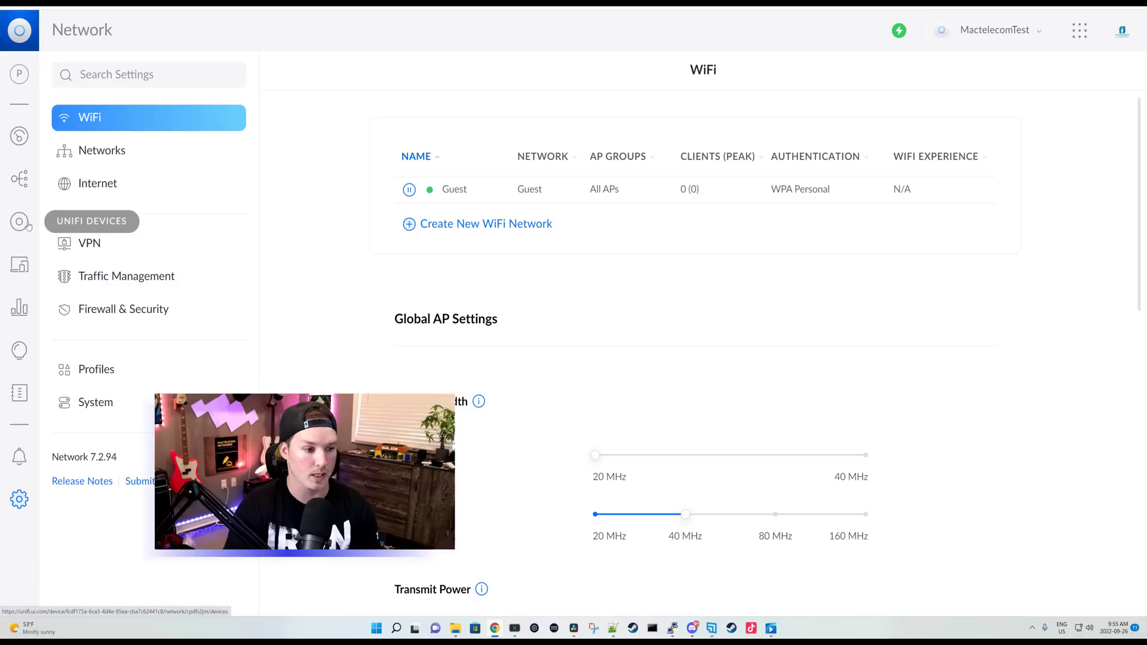
Step: Set port 4 of the US-8 switch to the Guest port profile and apply the change
left_click(27, 226)
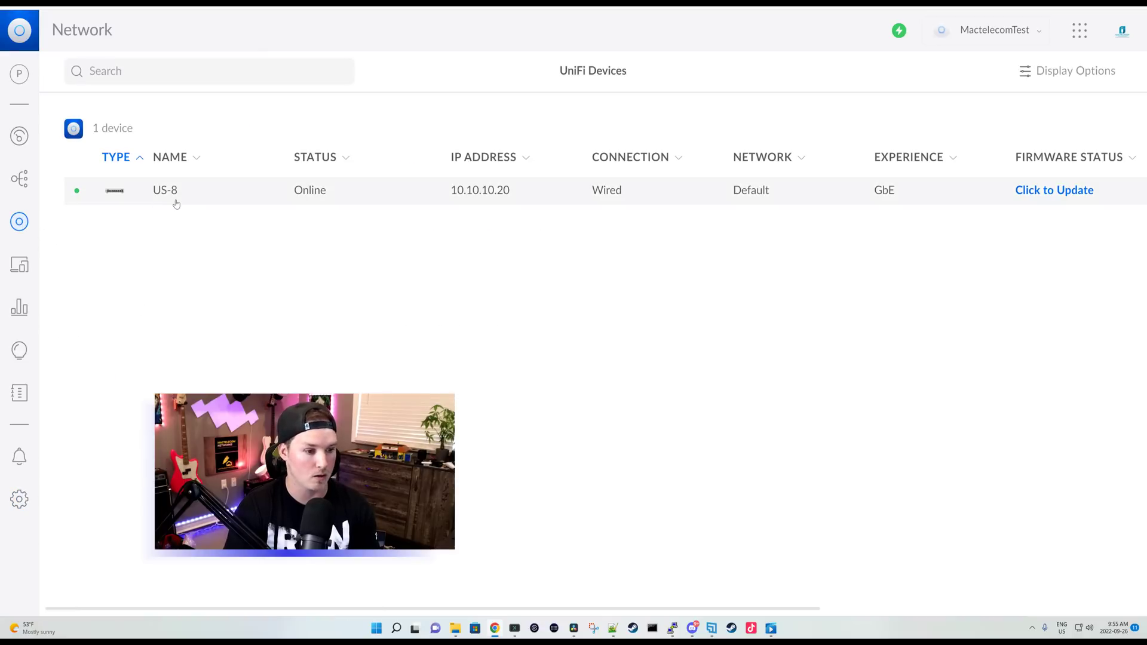
left_click(174, 200)
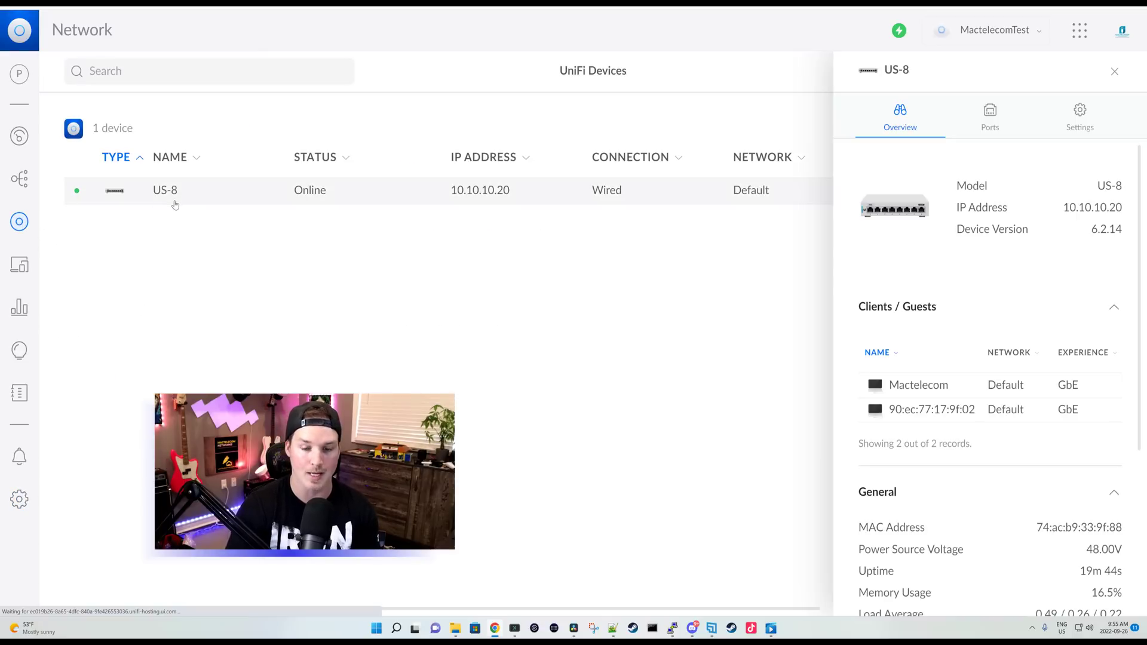
left_click(1000, 119)
left_click(1007, 302)
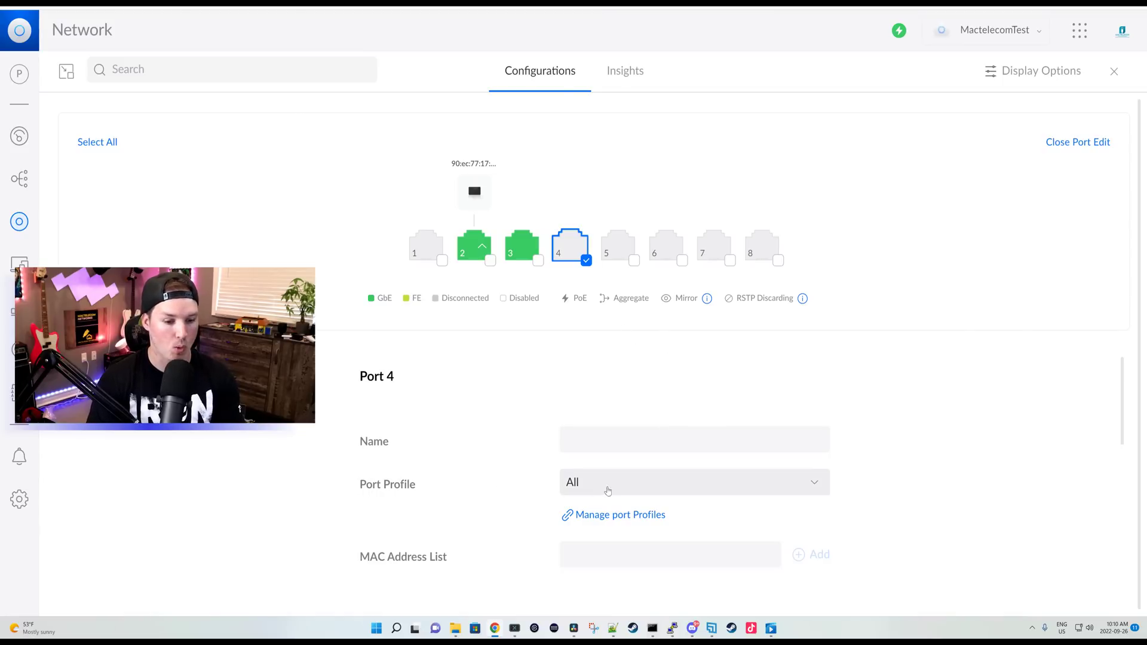
left_click(814, 482)
scroll(806, 485, "down", 3)
scroll(731, 494, "down", 1)
left_click(625, 508)
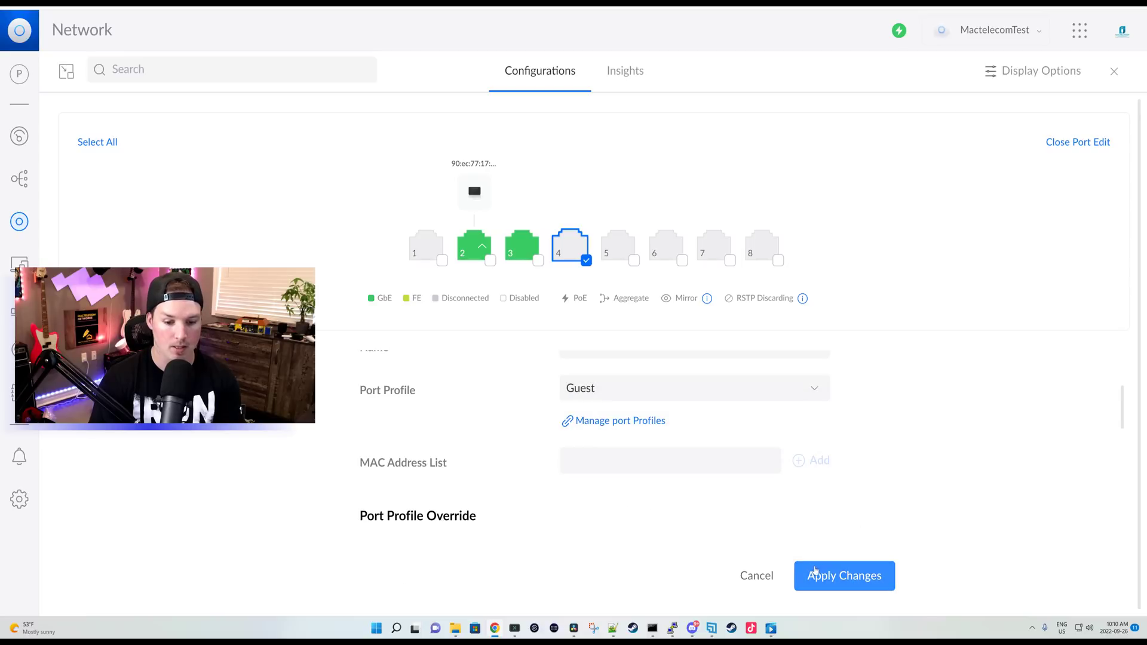
left_click(831, 575)
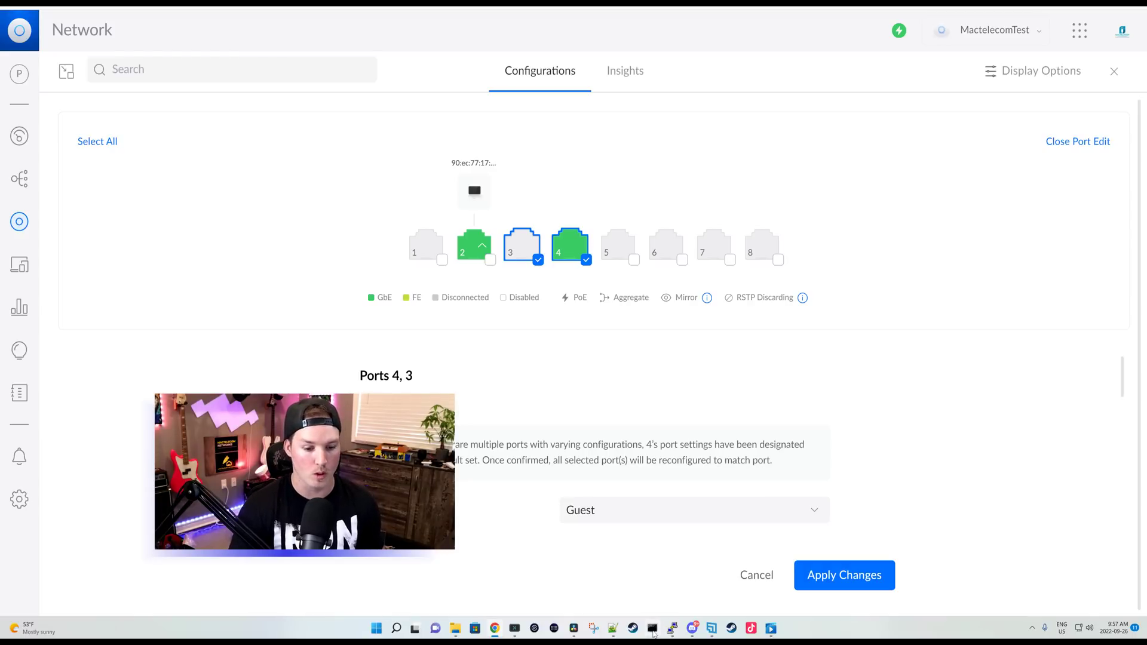
Step: Run ipconfig in a Command Prompt window to view the adapter addressing
left_click(653, 628)
left_click_drag(479, 125, 633, 80)
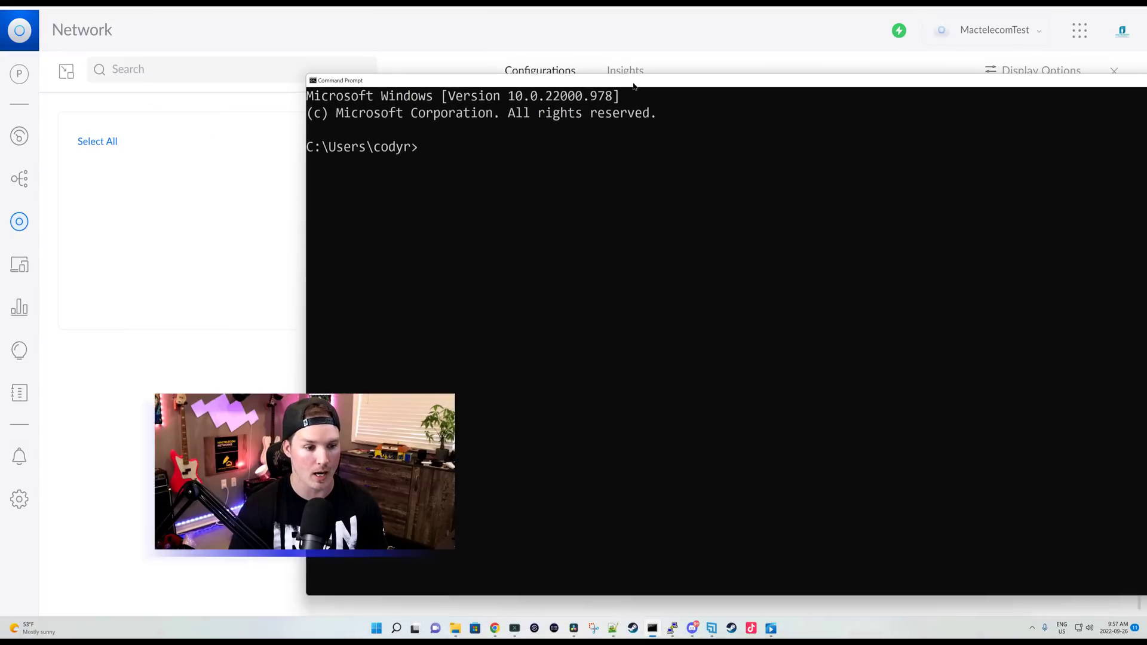
type("ipconfig")
key("Return")
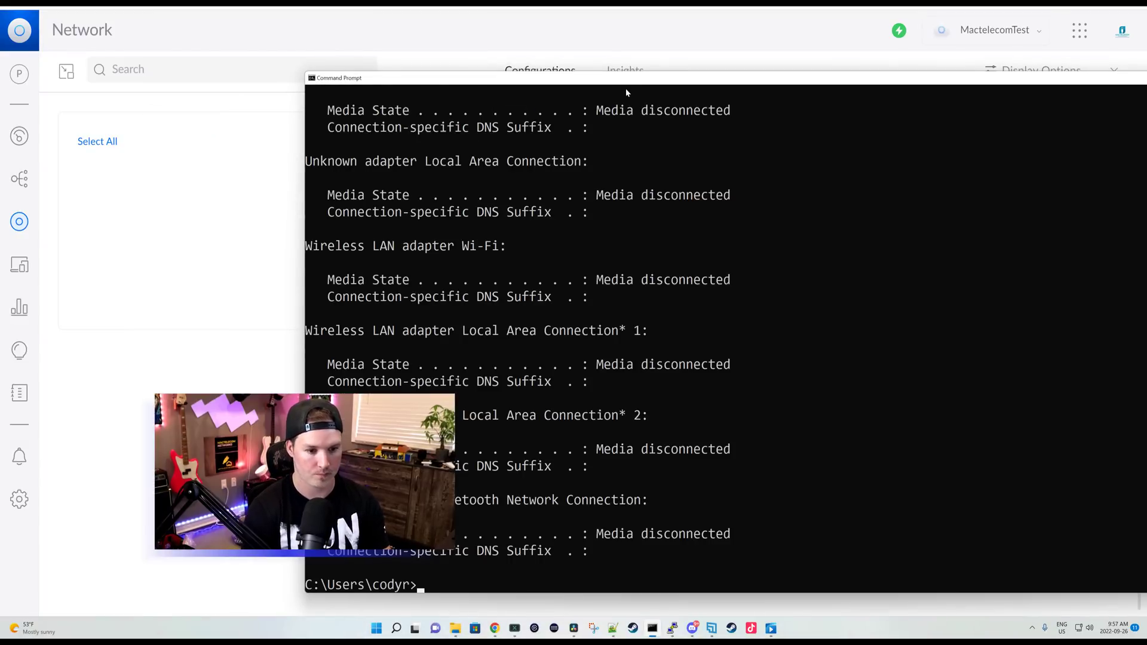
scroll(687, 287, "up", 5)
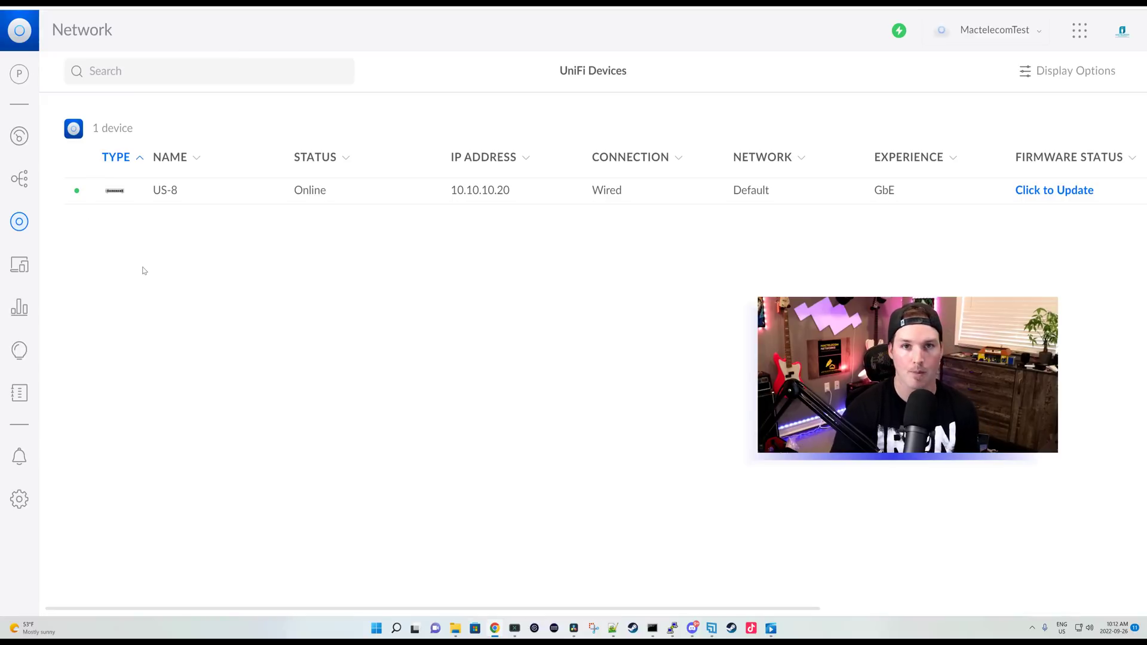
Step: Switch UniFi Network to the Default site with the site switcher
left_click(17, 76)
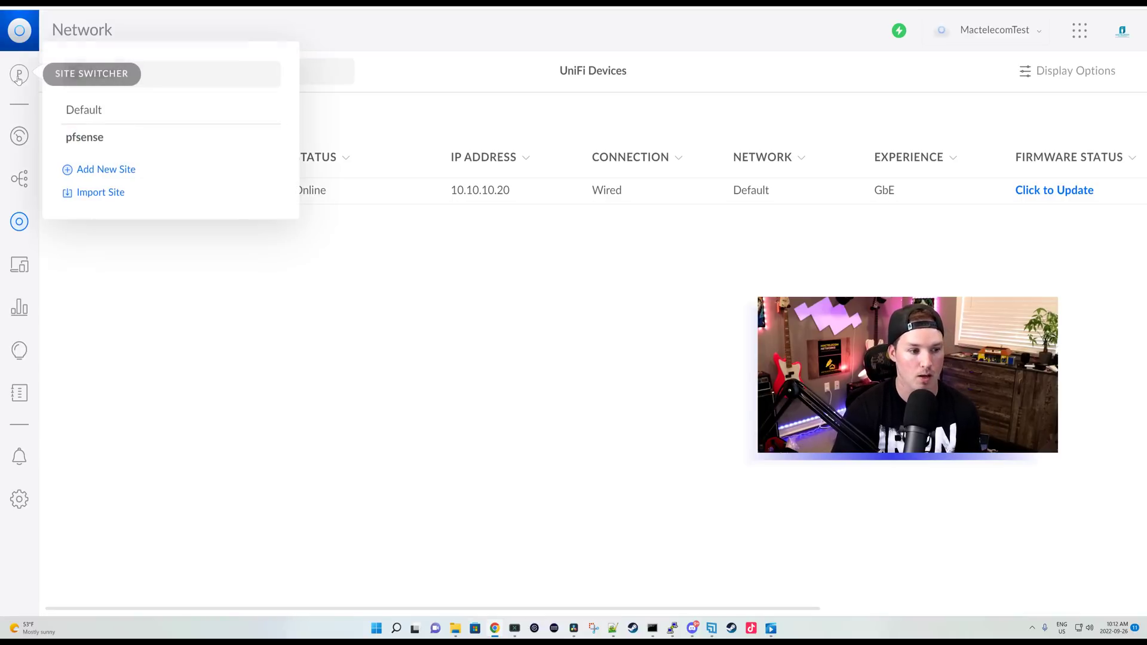
left_click(92, 113)
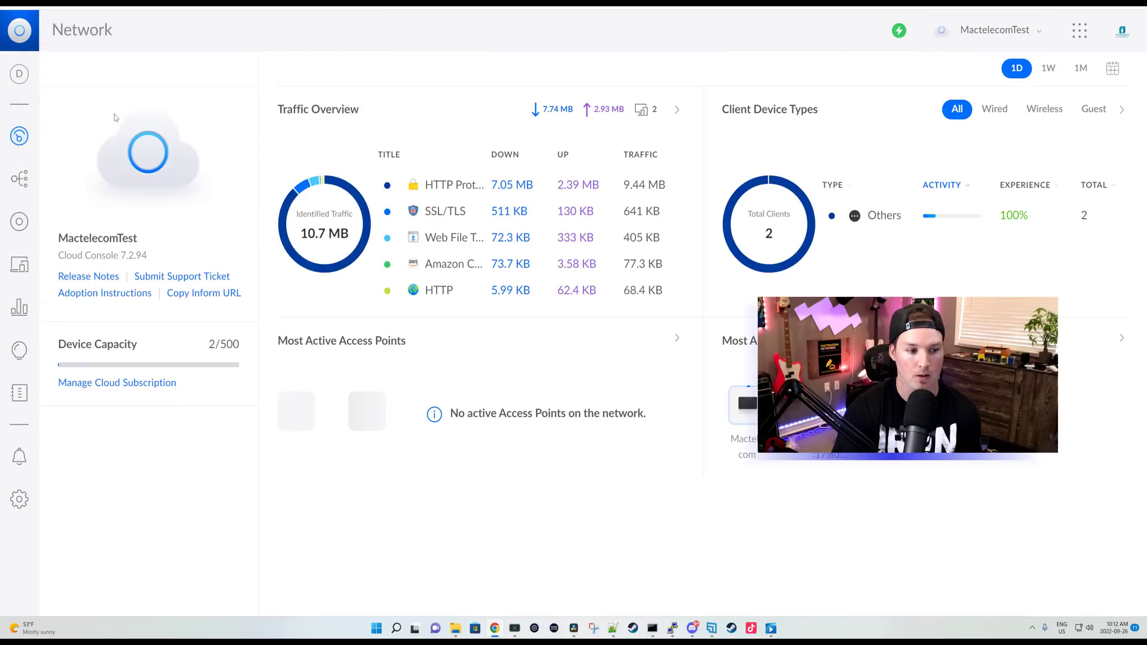